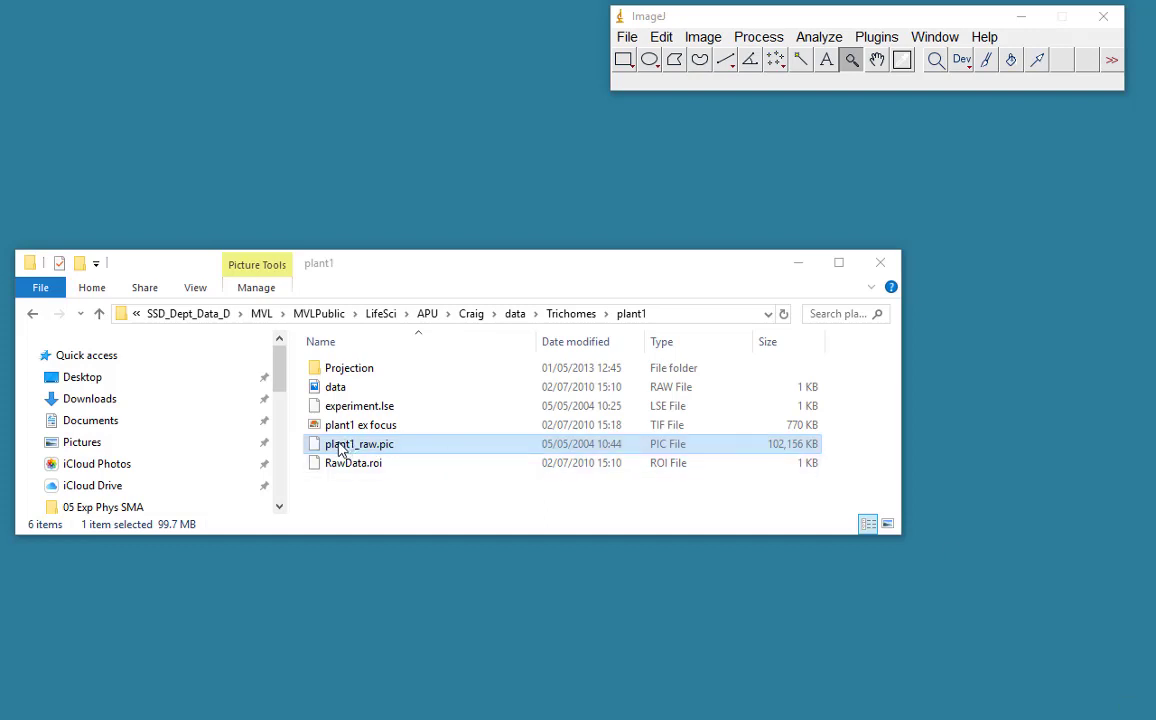
Open the plant1_raw.pic stack in ImageJ and place its window mid-screen.
{"action": "left_click_drag", "start_coordinate": [335, 450], "coordinate": [686, 85]}
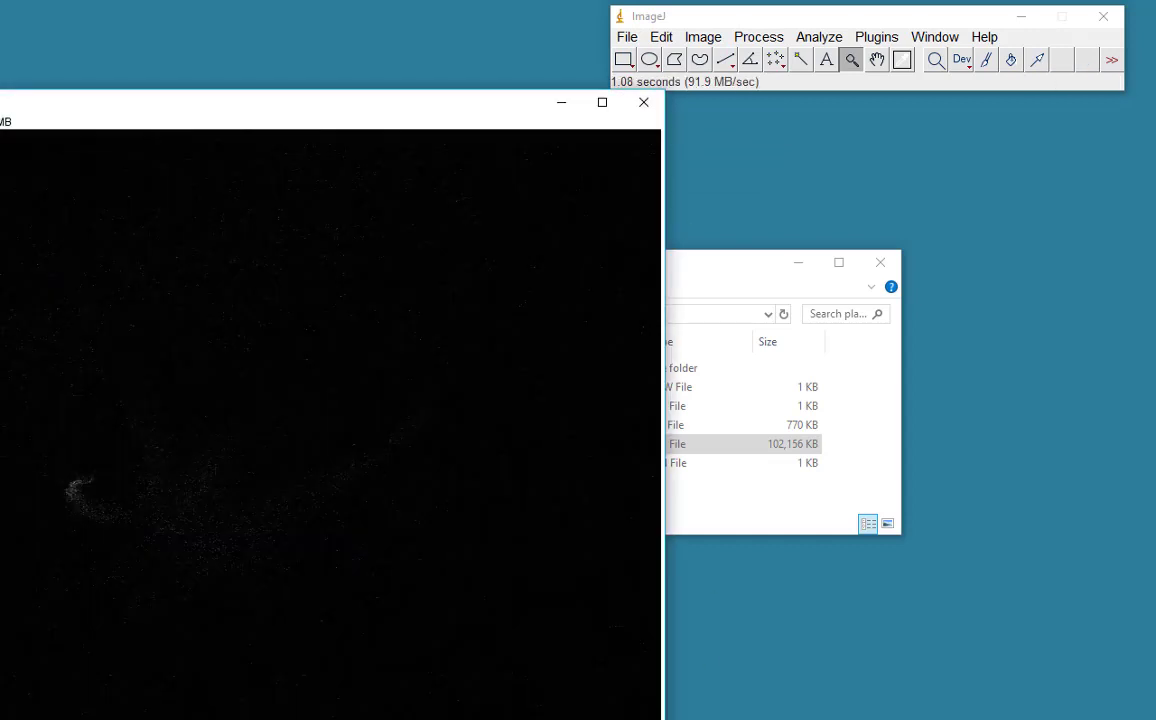
{"action": "left_click_drag", "start_coordinate": [662, 719], "coordinate": [179, 432]}
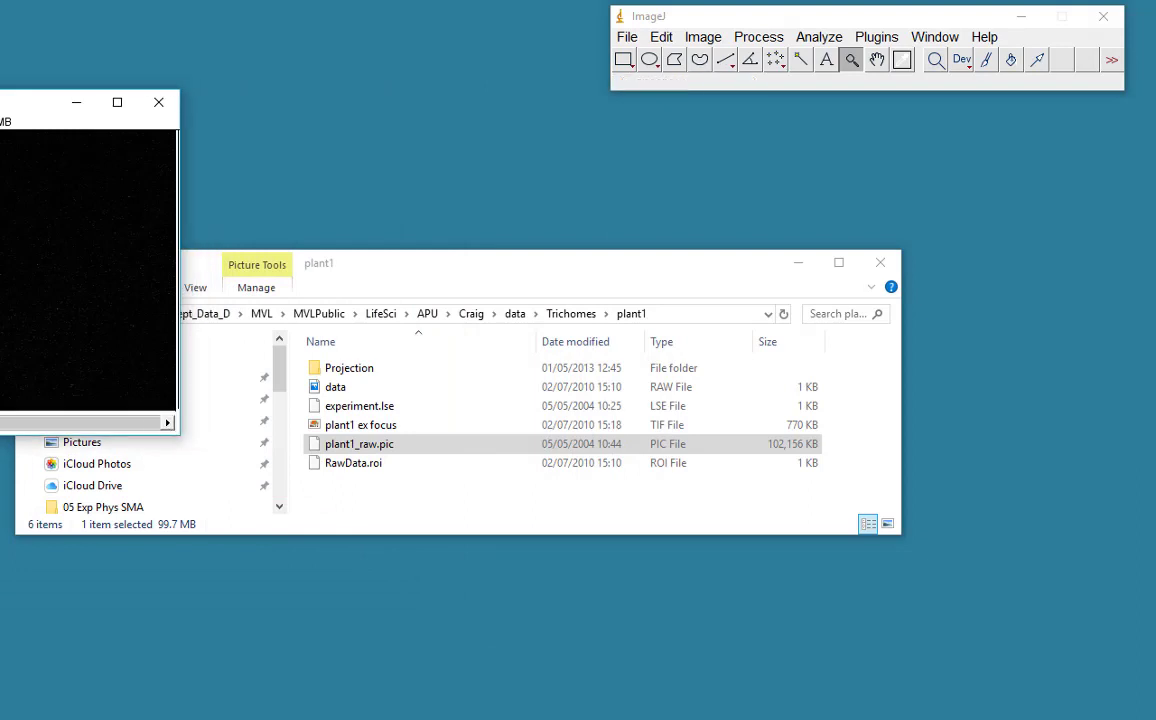
{"action": "left_click_drag", "start_coordinate": [60, 102], "coordinate": [612, 145]}
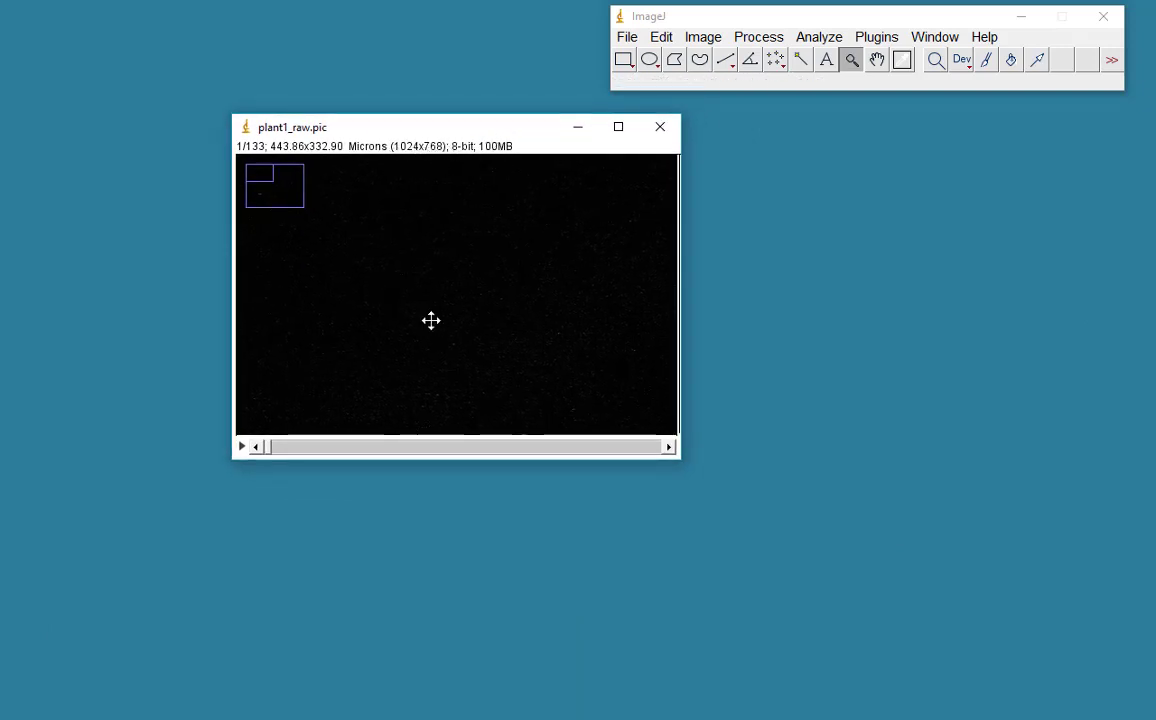
Enlarge the image window and browse the stack to slice 78 of 133.
{"action": "left_click_drag", "start_coordinate": [260, 447], "coordinate": [488, 472]}
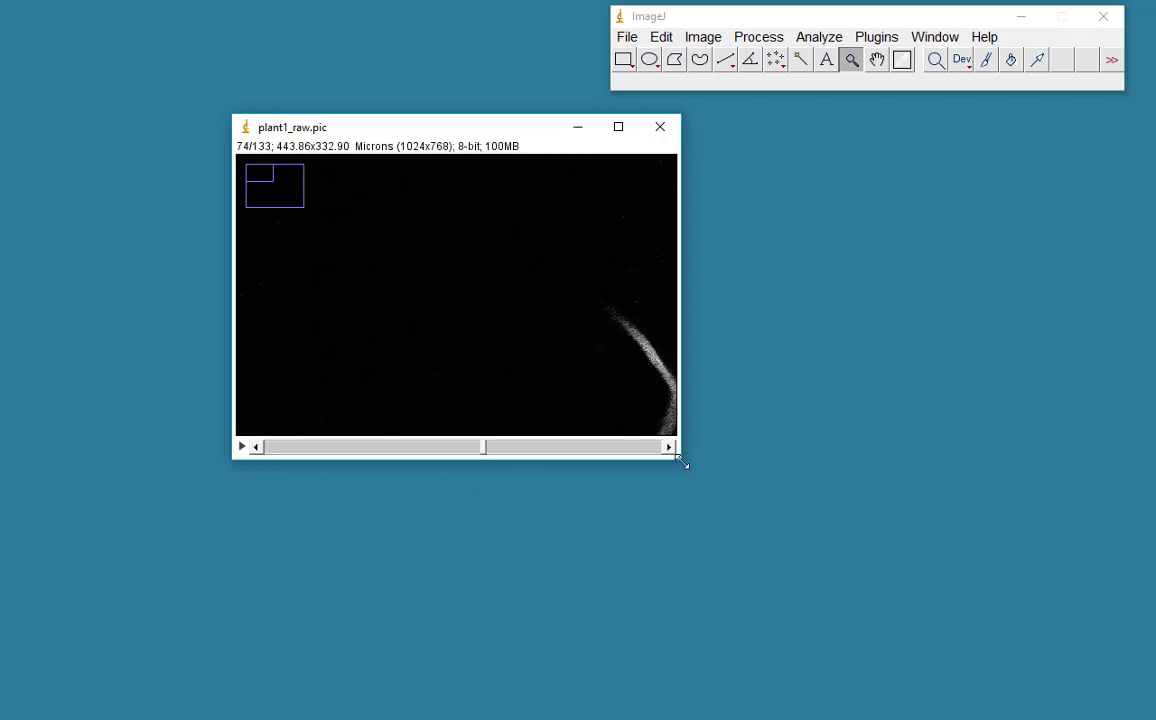
{"action": "left_click_drag", "start_coordinate": [683, 463], "coordinate": [1018, 703]}
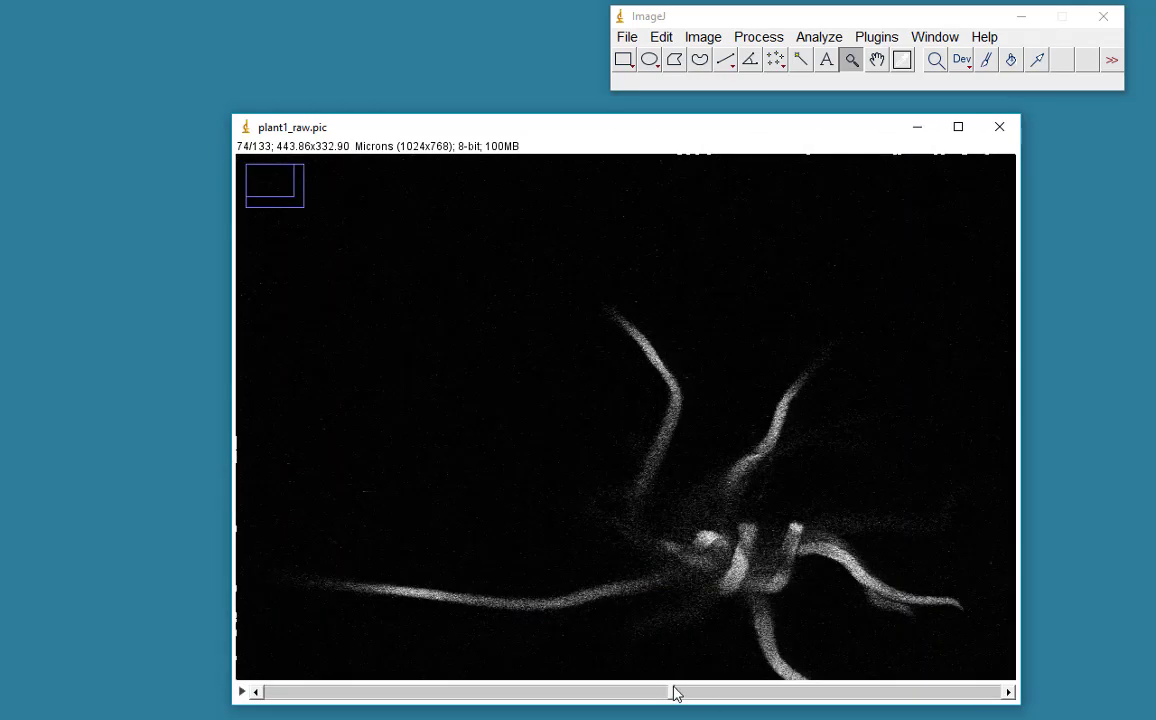
{"action": "mouse_move", "coordinate": [674, 692]}
{"action": "left_mouse_down"}
{"action": "mouse_move", "coordinate": [831, 712]}
{"action": "mouse_move", "coordinate": [415, 655]}
{"action": "mouse_move", "coordinate": [694, 681]}
{"action": "left_mouse_up"}
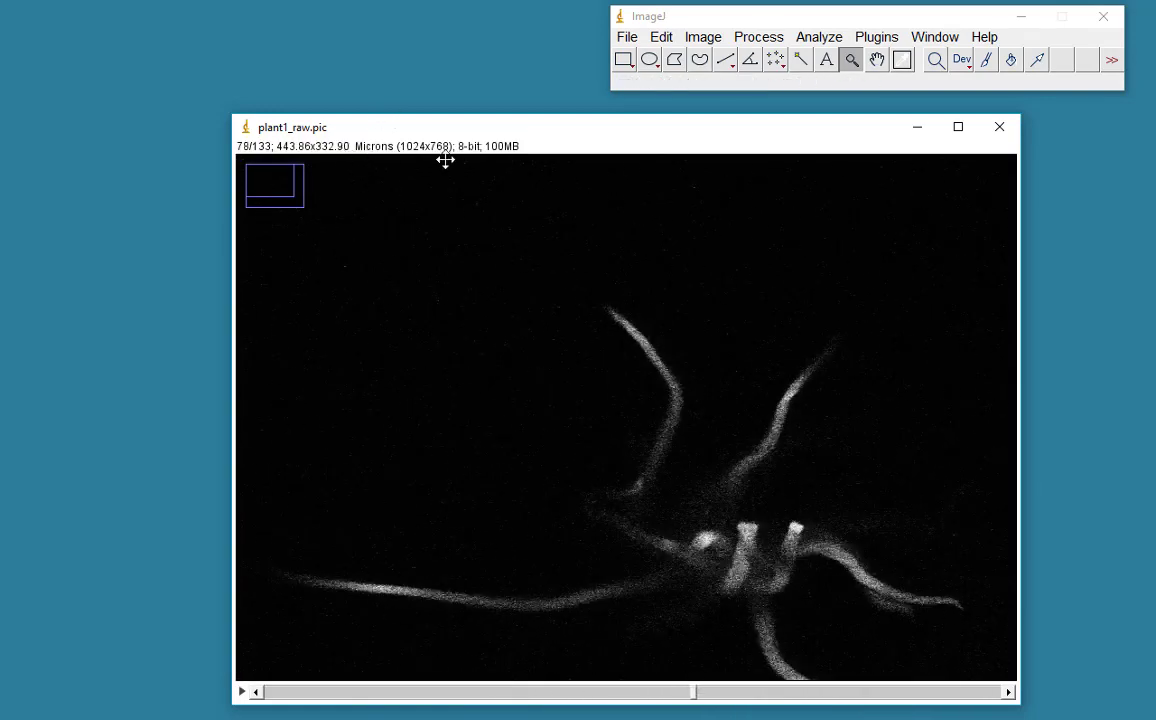
Resize the stack to width 512 (height 384) with depth 133 using Image > Adjust > Size.
{"action": "left_click", "coordinate": [710, 38]}
{"action": "mouse_move", "coordinate": [722, 93]}
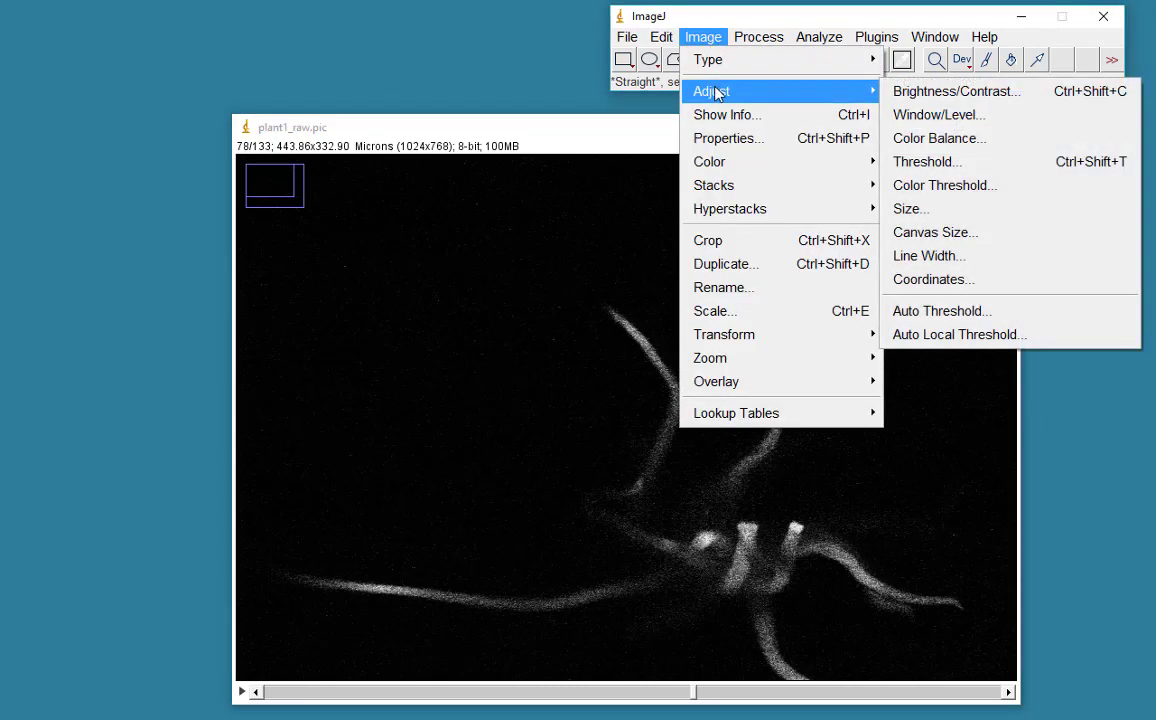
{"action": "left_click", "coordinate": [975, 212]}
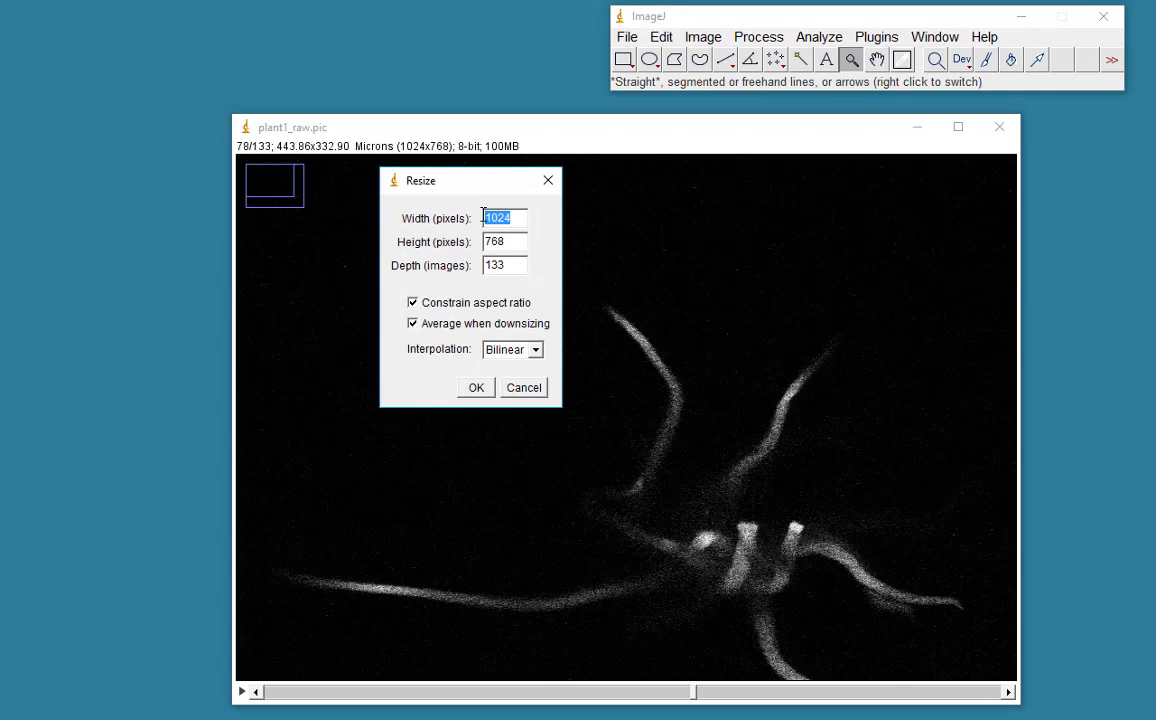
{"action": "type", "text": "512"}
{"action": "left_click", "coordinate": [481, 389]}
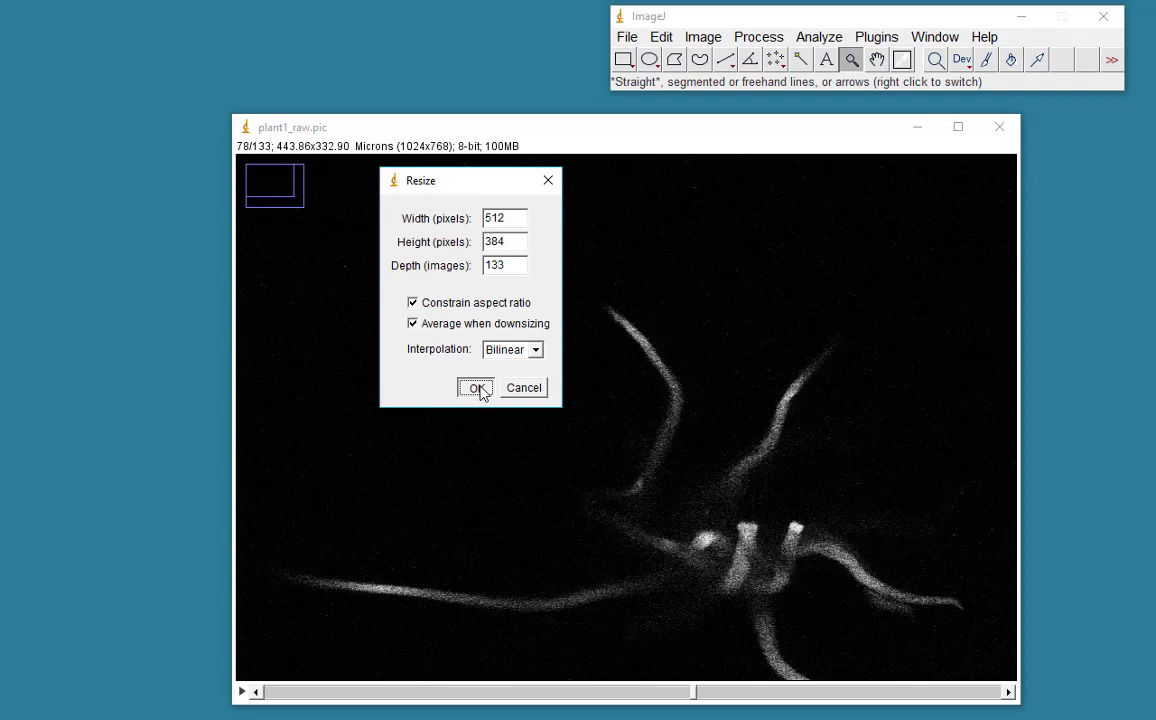
{"action": "left_click", "coordinate": [478, 389]}
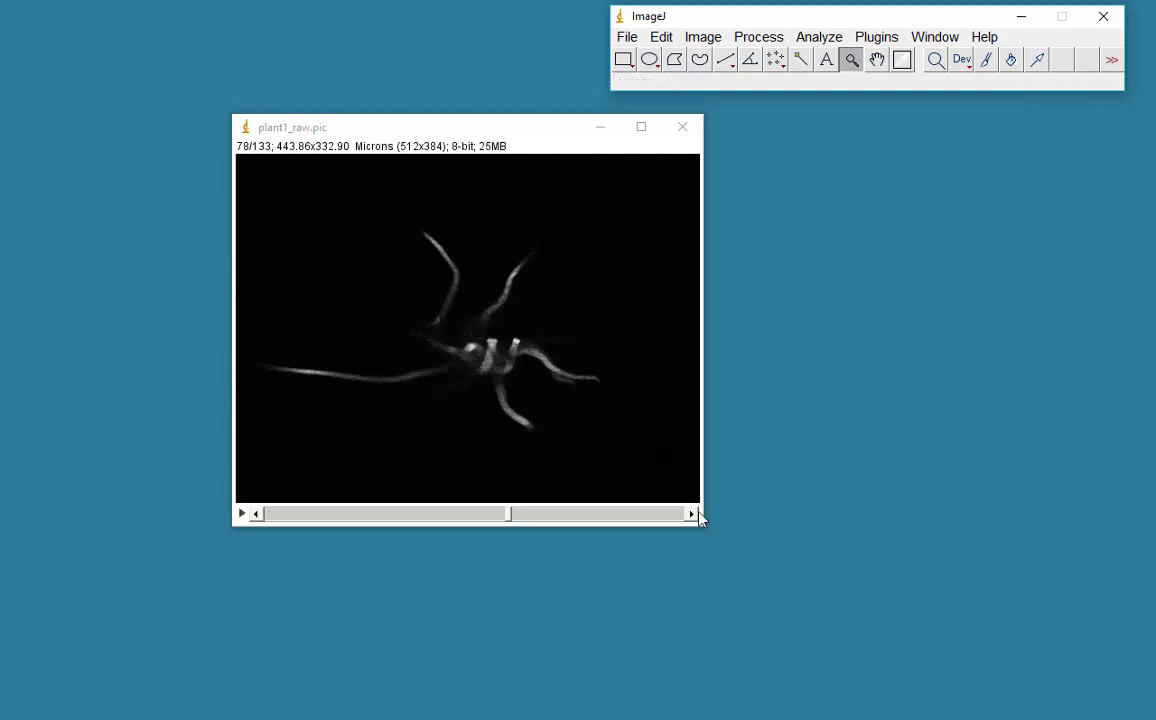
Go to slice 52 and zoom into the trichome's centre to about 2400–3200%.
{"action": "left_click_drag", "start_coordinate": [498, 127], "coordinate": [552, 123]}
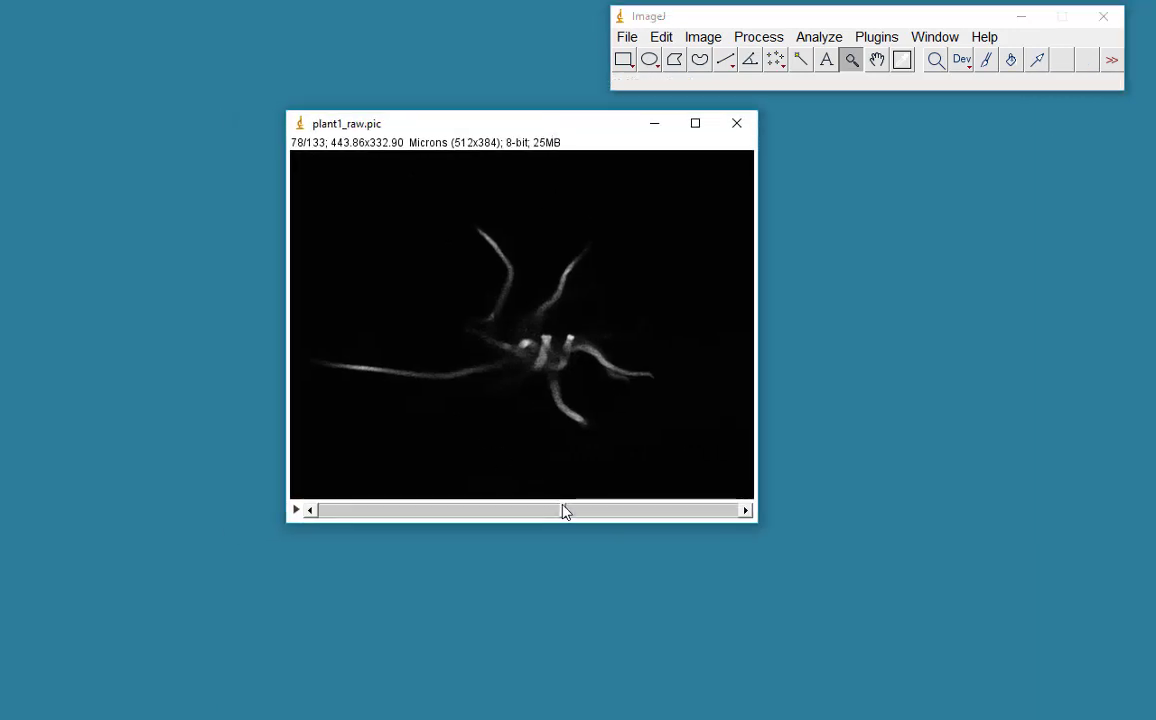
{"action": "left_click_drag", "start_coordinate": [564, 510], "coordinate": [480, 516]}
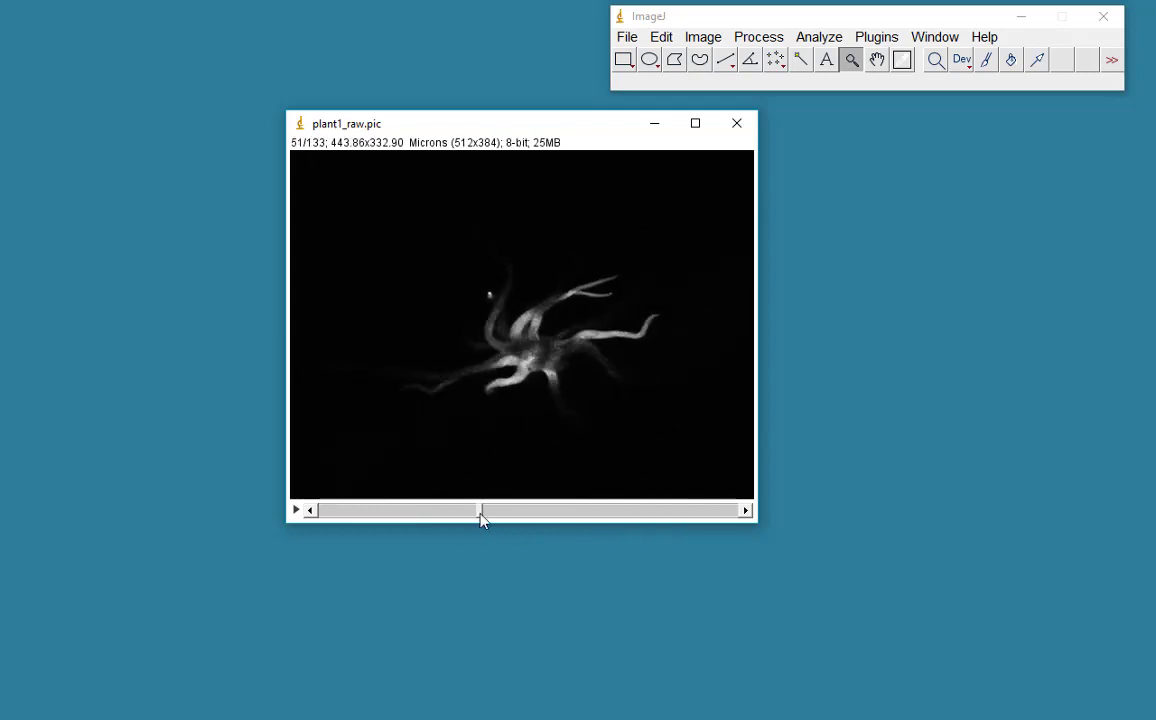
{"action": "left_click", "coordinate": [535, 356]}
{"action": "left_click", "coordinate": [645, 434]}
{"action": "left_click", "coordinate": [777, 560]}
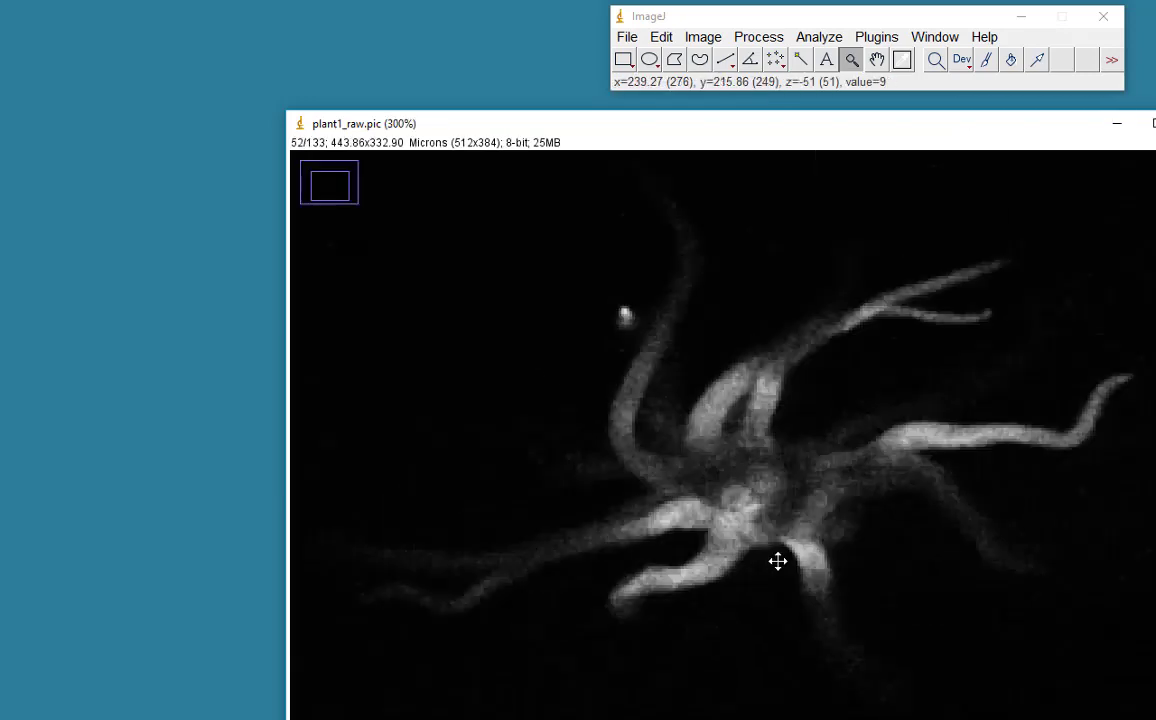
{"action": "left_click", "coordinate": [751, 524]}
{"action": "left_click", "coordinate": [746, 513]}
{"action": "left_click", "coordinate": [746, 513]}
{"action": "left_click", "coordinate": [745, 516]}
{"action": "left_click", "coordinate": [745, 516]}
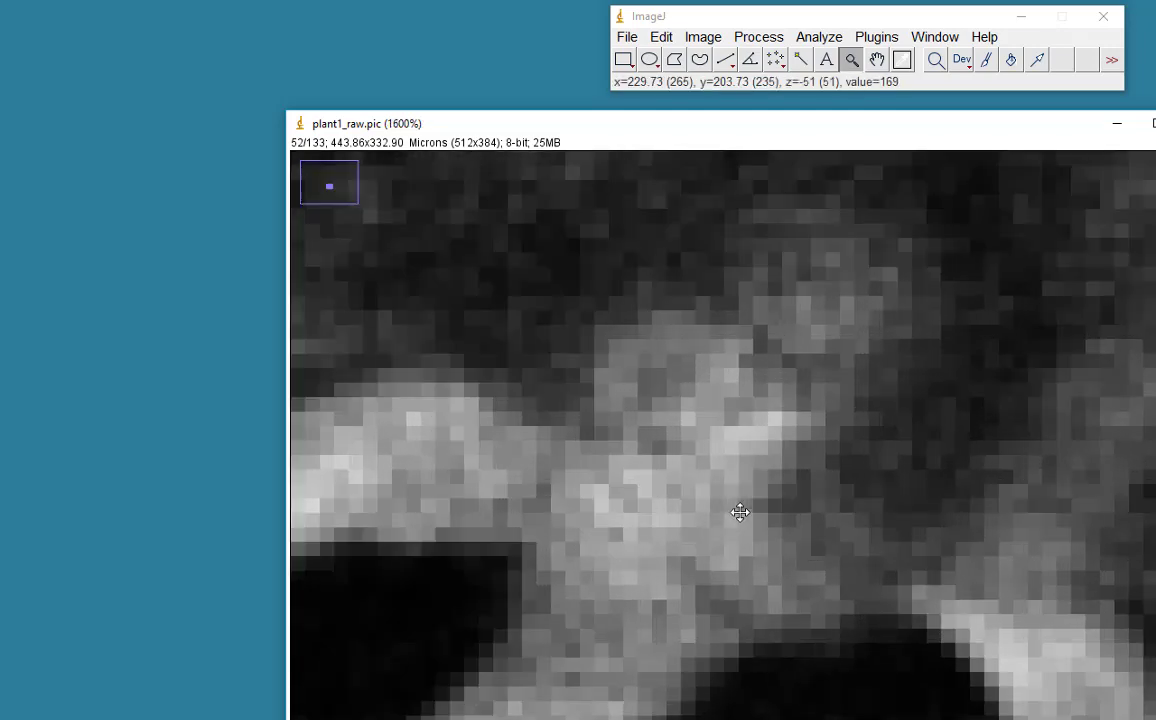
{"action": "left_click", "coordinate": [741, 510]}
{"action": "left_click", "coordinate": [741, 510]}
{"action": "left_click_drag", "start_coordinate": [630, 135], "coordinate": [609, 121]}
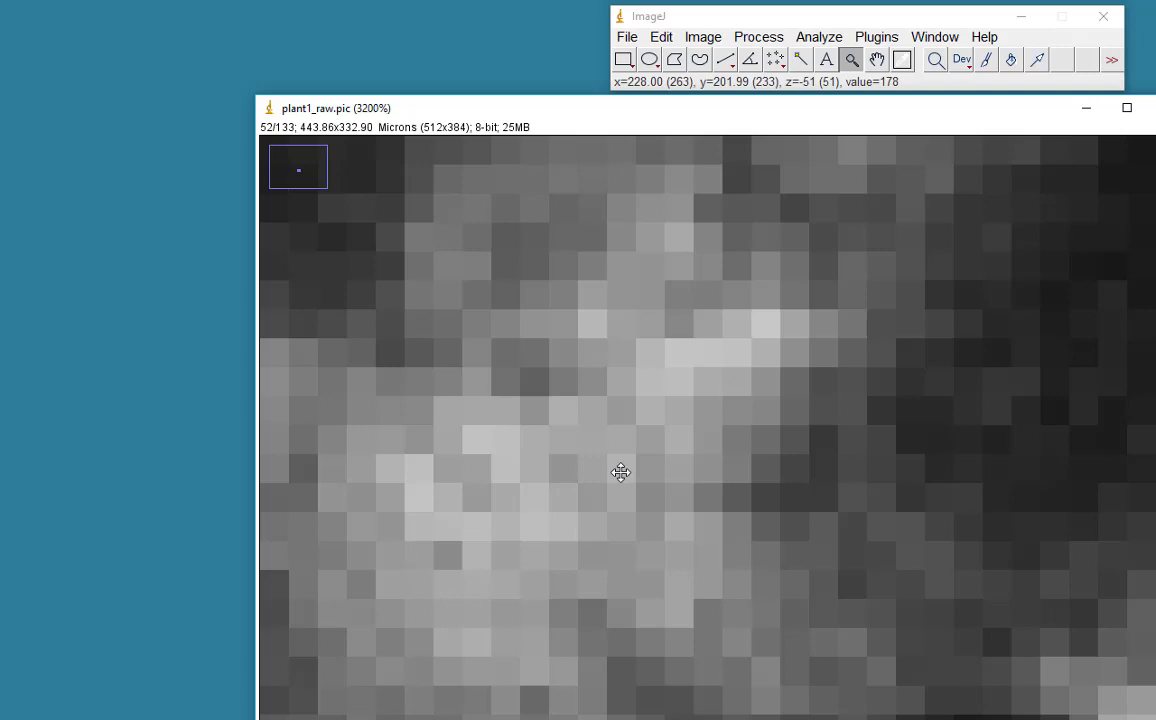
Scroll forward through the middle slices of the zoomed stack.
{"action": "right_click", "coordinate": [620, 472]}
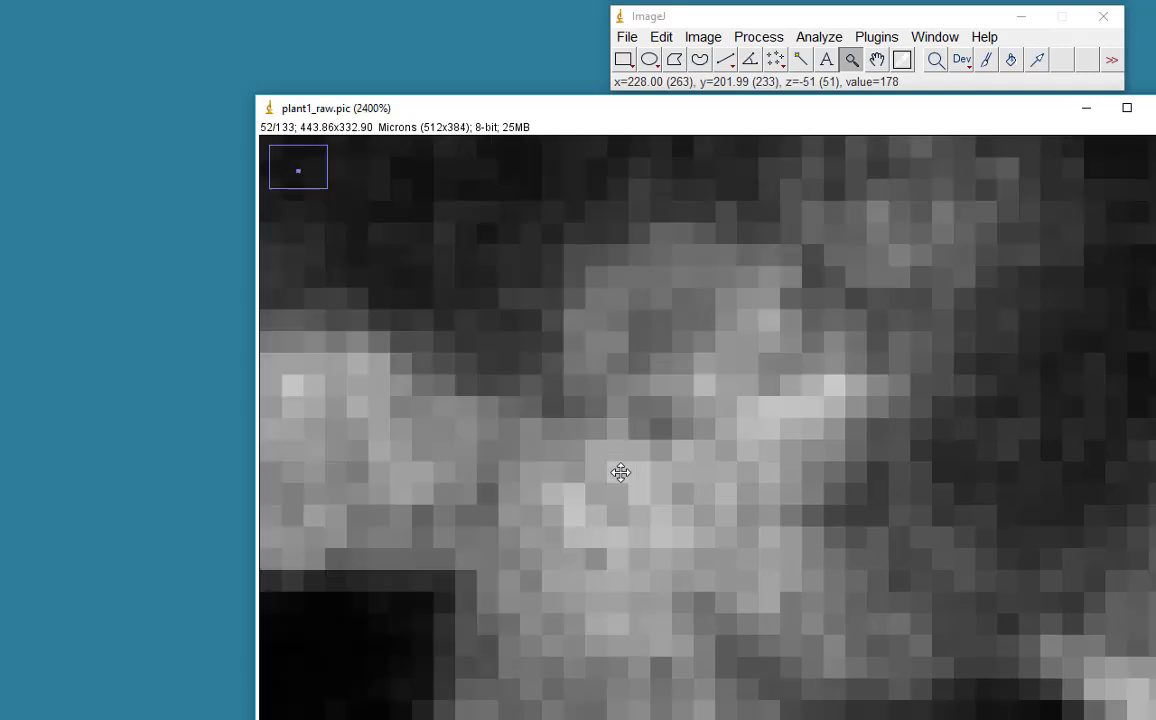
{"action": "left_click", "coordinate": [620, 472]}
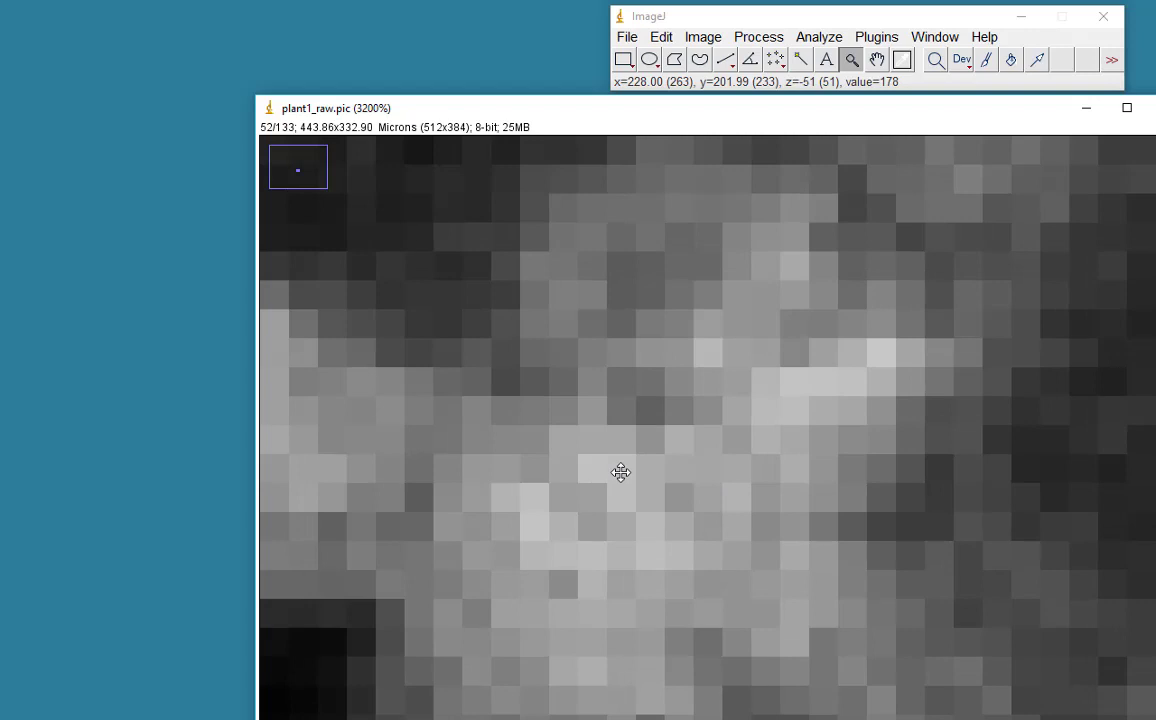
{"action": "scroll", "coordinate": [620, 472], "scroll_direction": "down", "scroll_amount": 1}
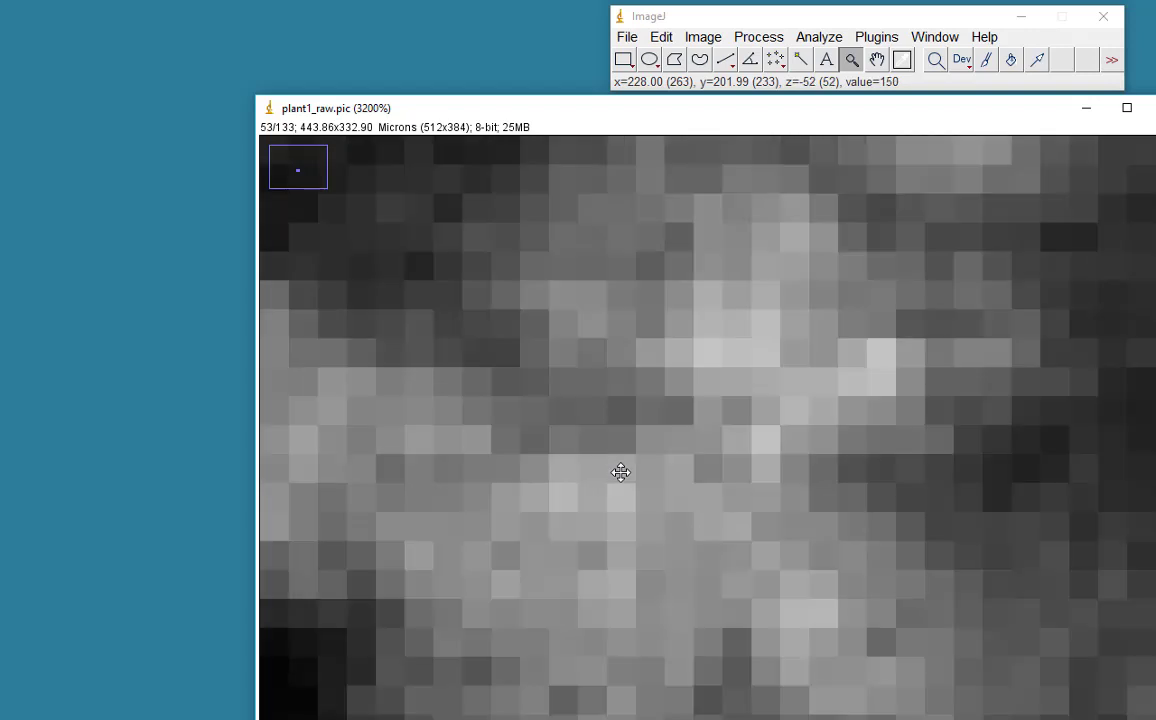
{"action": "scroll", "coordinate": [620, 472], "scroll_direction": "down", "scroll_amount": 1}
{"action": "scroll", "coordinate": [620, 472], "scroll_direction": "down", "scroll_amount": 1}
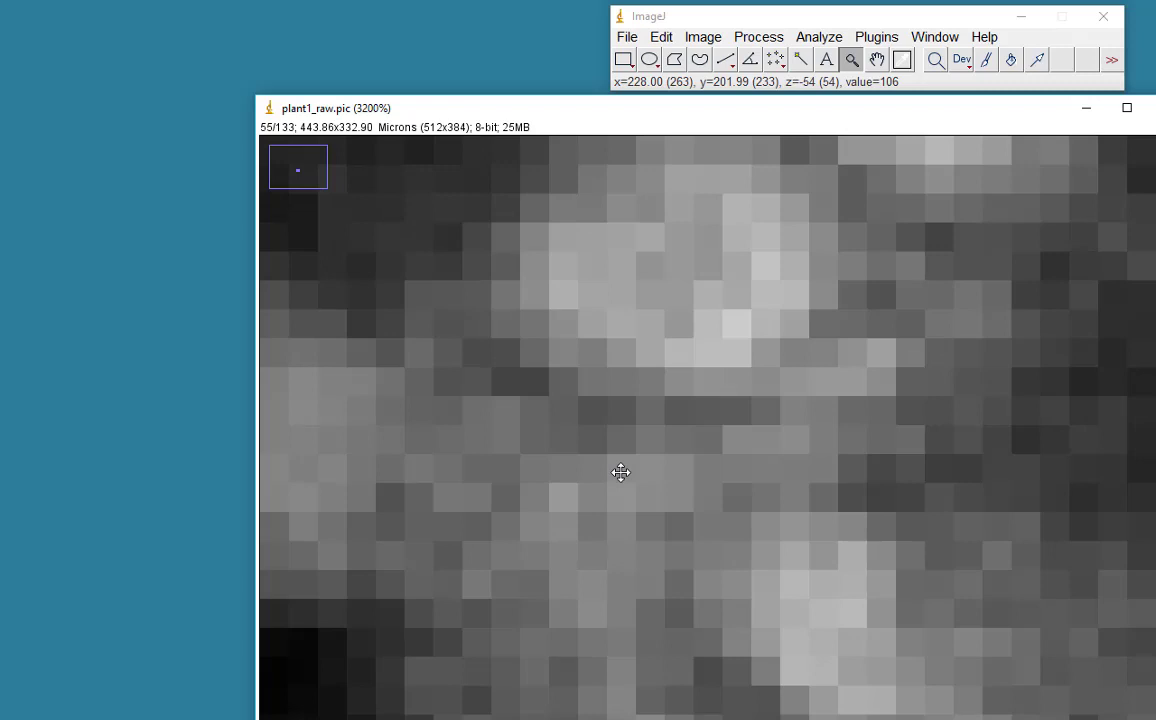
{"action": "scroll", "coordinate": [620, 472], "scroll_direction": "down", "scroll_amount": 1}
{"action": "scroll", "coordinate": [620, 472], "scroll_direction": "down", "scroll_amount": 1}
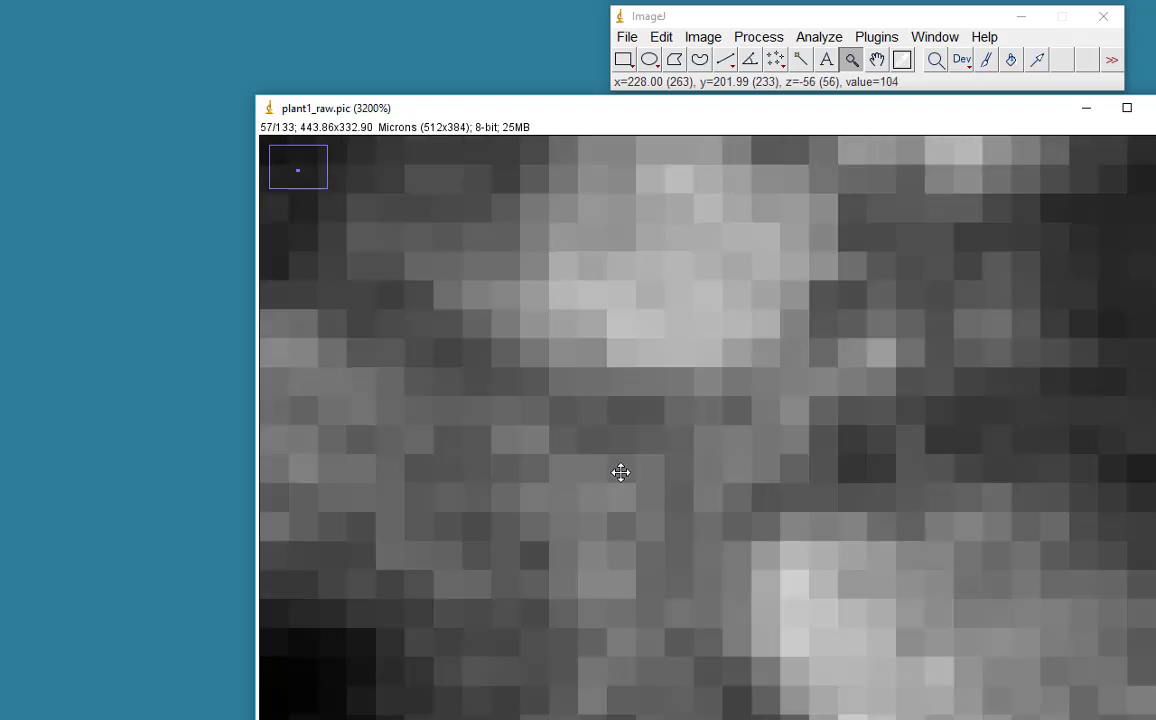
{"action": "scroll", "coordinate": [620, 472], "scroll_direction": "down", "scroll_amount": 1}
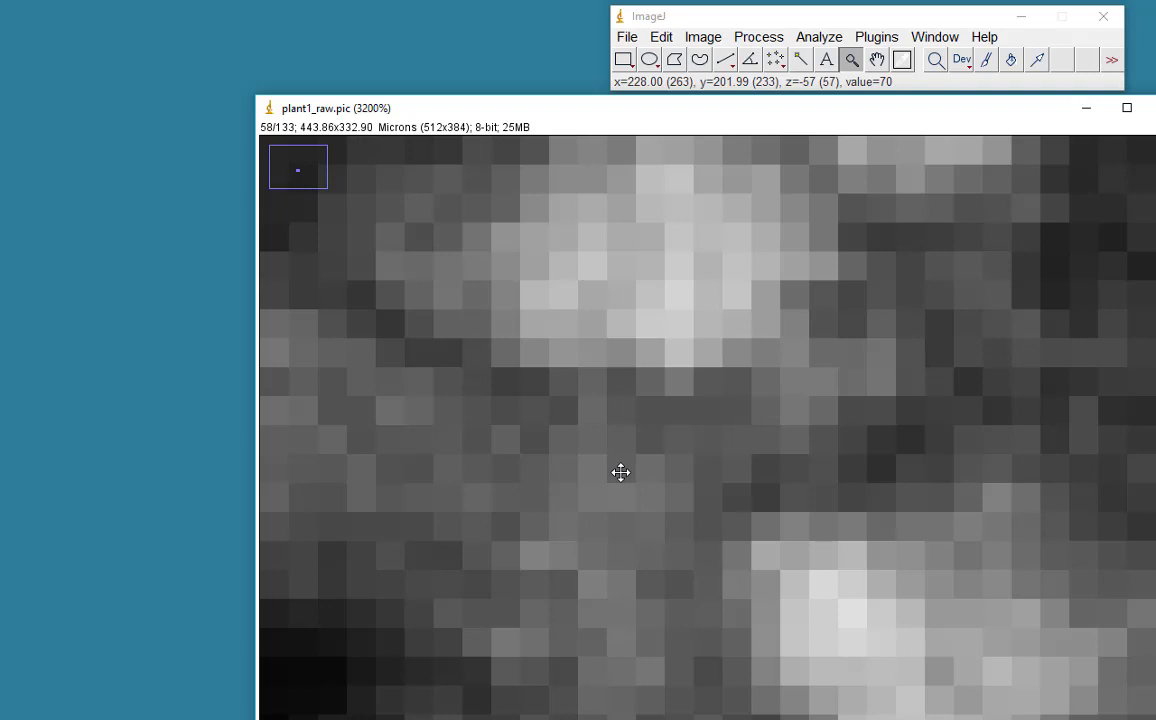
{"action": "scroll", "coordinate": [620, 472], "scroll_direction": "down", "scroll_amount": 1}
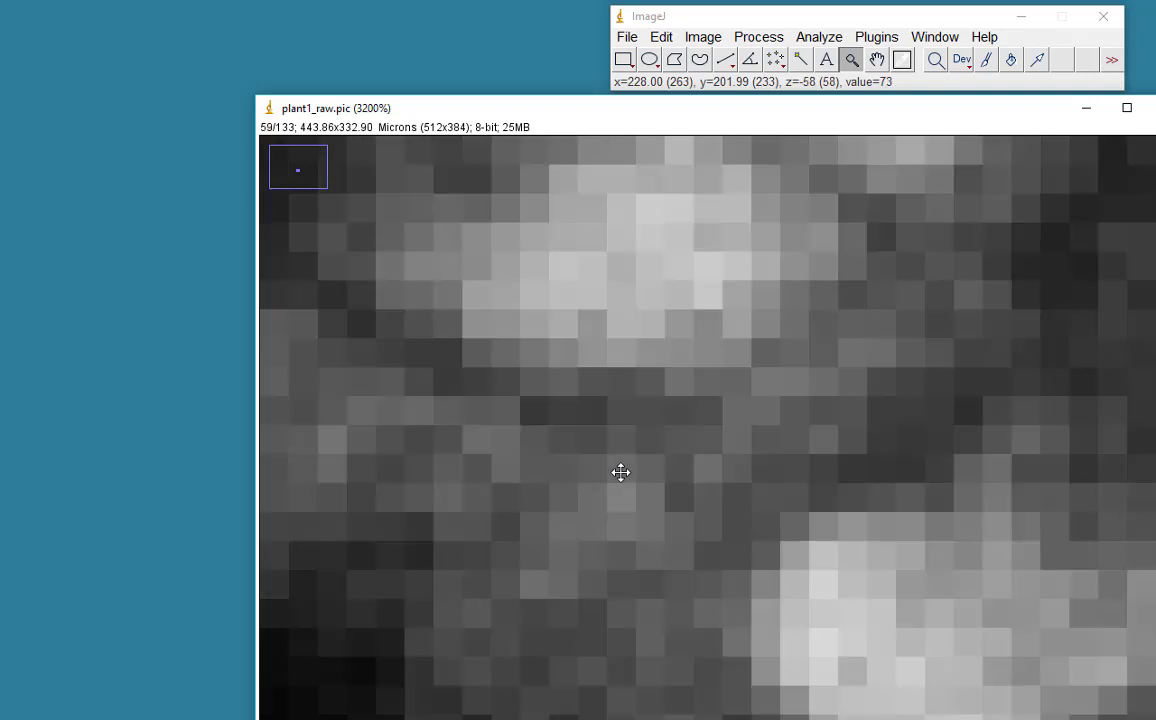
{"action": "scroll", "coordinate": [620, 472], "scroll_direction": "down", "scroll_amount": 1}
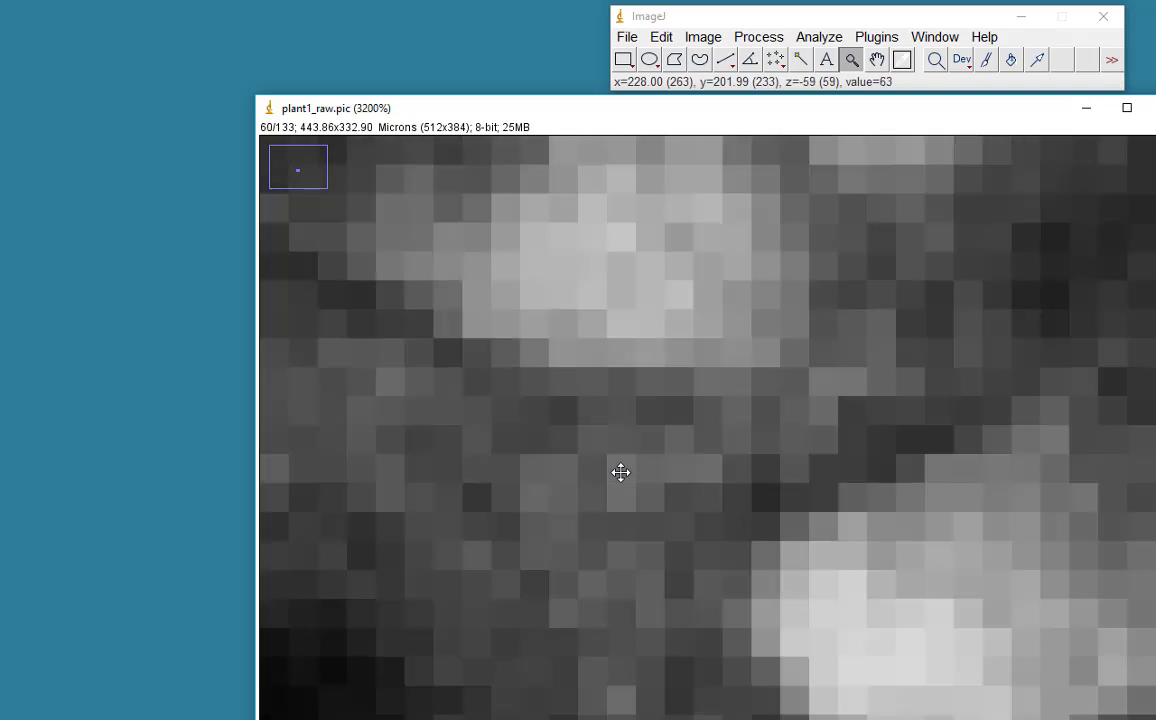
{"action": "scroll", "coordinate": [620, 472], "scroll_direction": "down", "scroll_amount": 1}
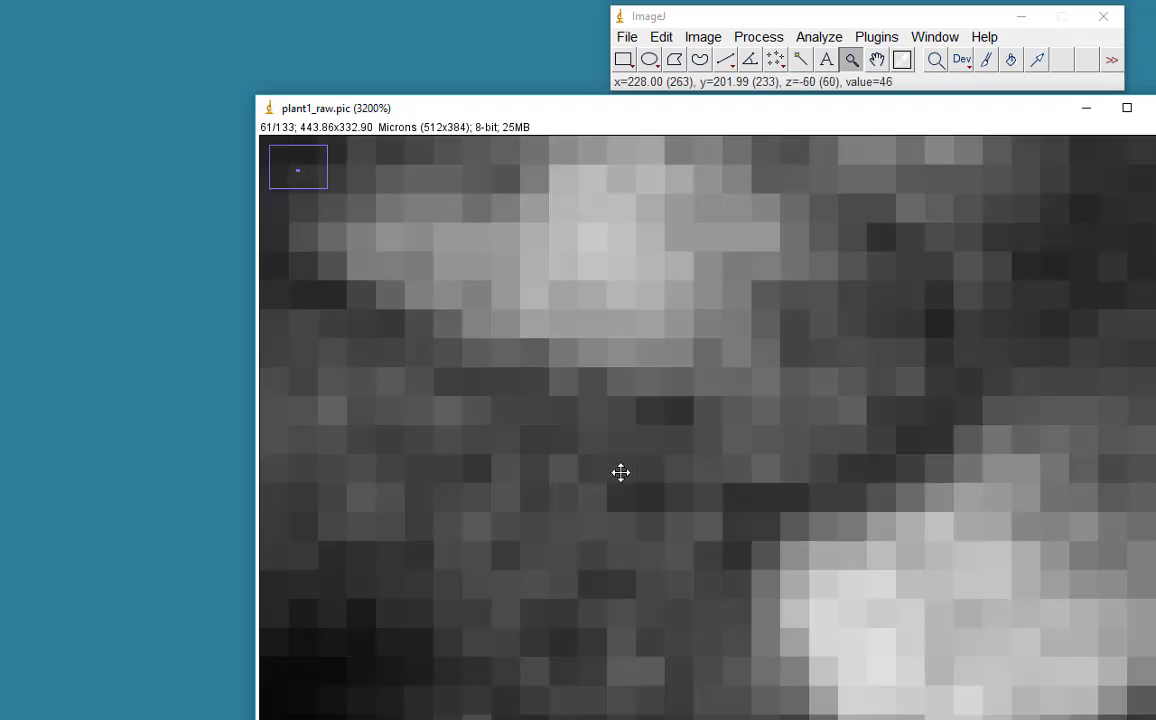
{"action": "scroll", "coordinate": [620, 472], "scroll_direction": "down", "scroll_amount": 1}
{"action": "scroll", "coordinate": [620, 472], "scroll_direction": "down", "scroll_amount": 1}
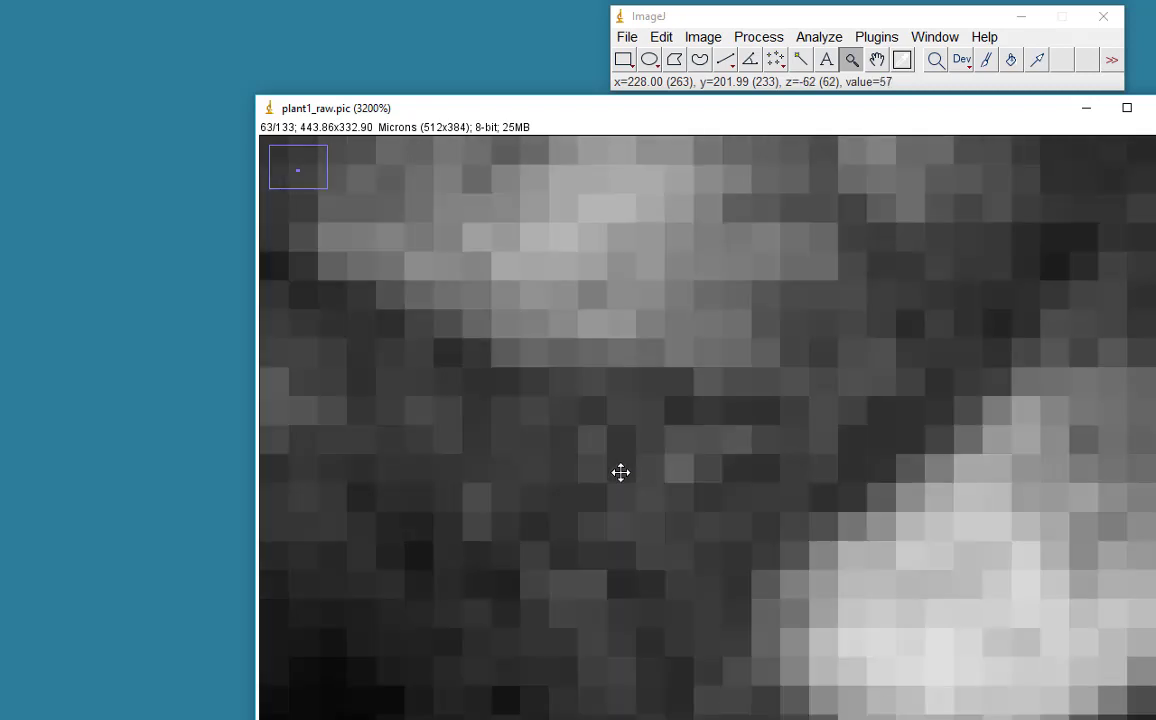
{"action": "scroll", "coordinate": [620, 472], "scroll_direction": "down", "scroll_amount": 2}
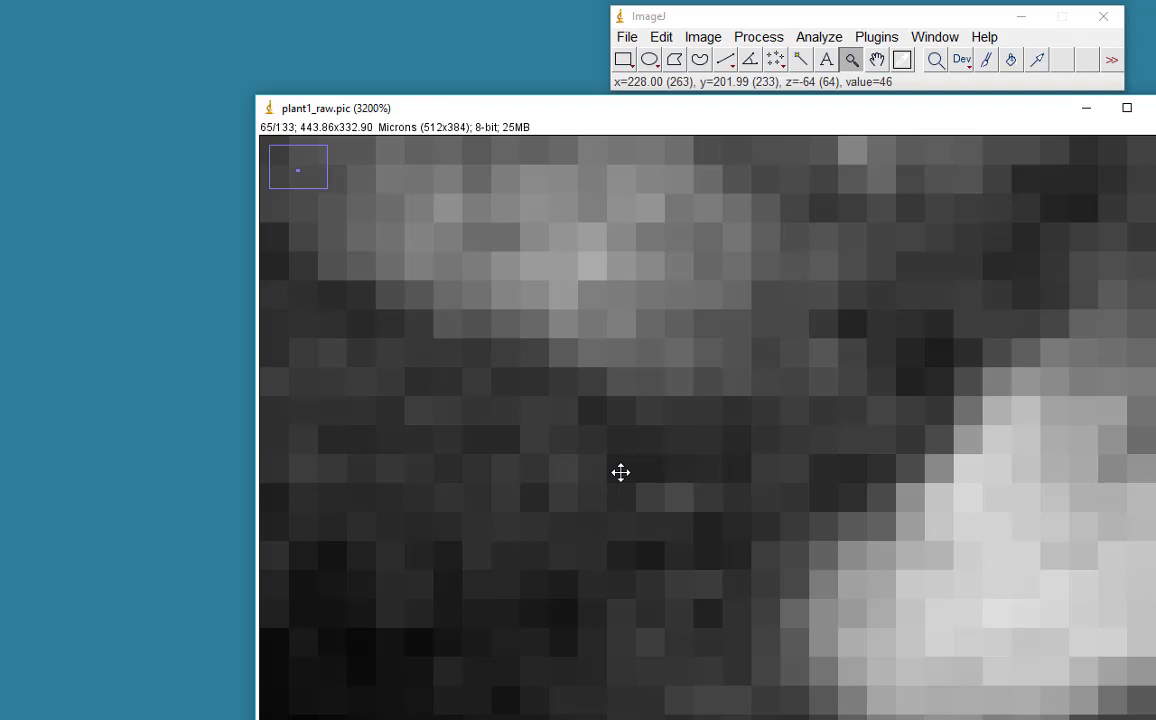
Scroll back and forth, ending on a compact whole-trichome view at slice 44.
{"action": "scroll", "coordinate": [620, 472], "scroll_direction": "up", "scroll_amount": 4}
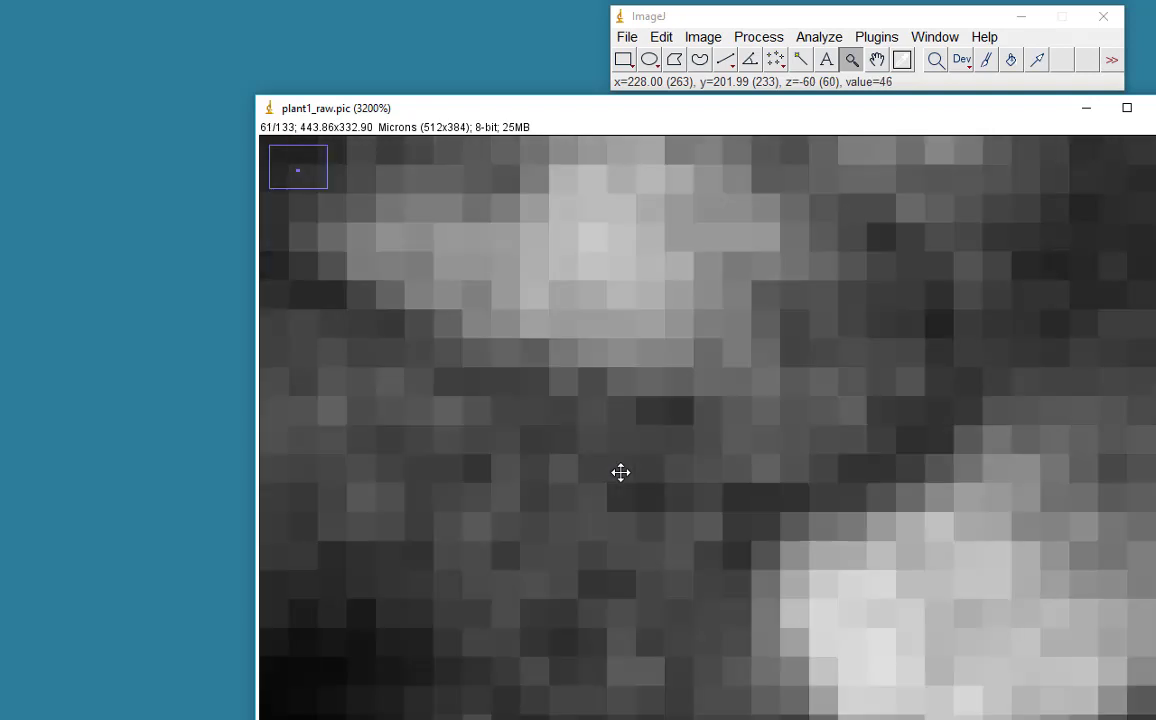
{"action": "scroll", "coordinate": [620, 472], "scroll_direction": "up", "scroll_amount": 3}
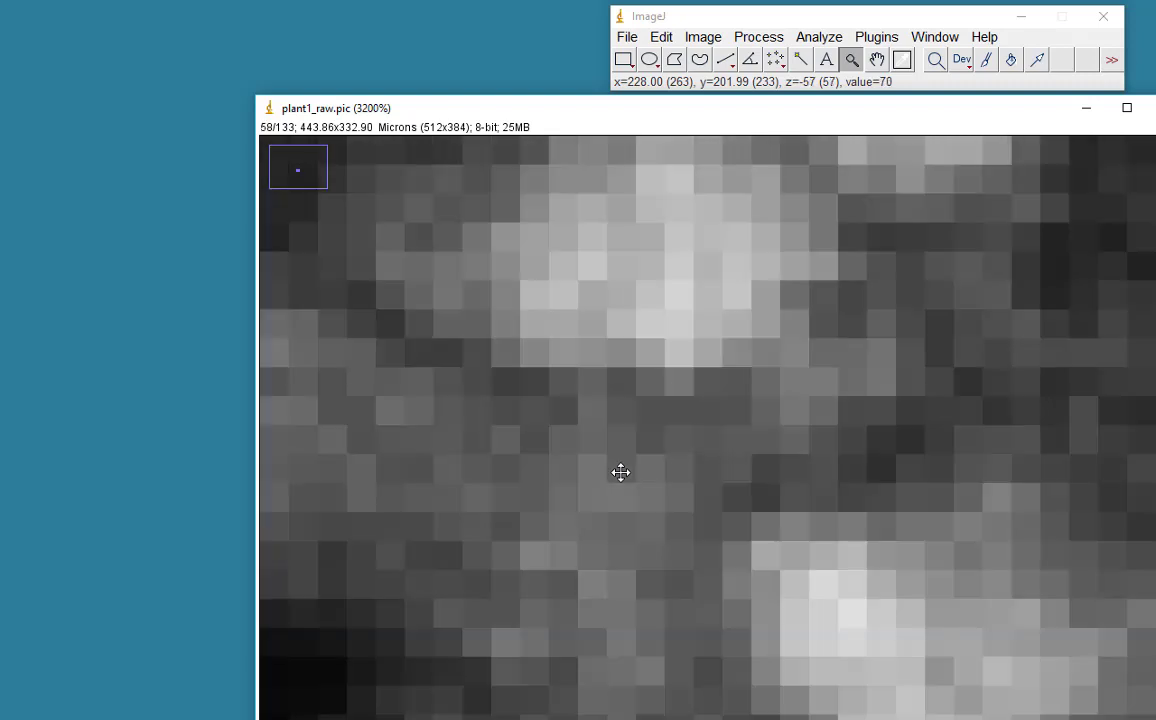
{"action": "scroll", "coordinate": [620, 472], "scroll_direction": "up", "scroll_amount": 1}
{"action": "scroll", "coordinate": [620, 472], "scroll_direction": "up", "scroll_amount": 4}
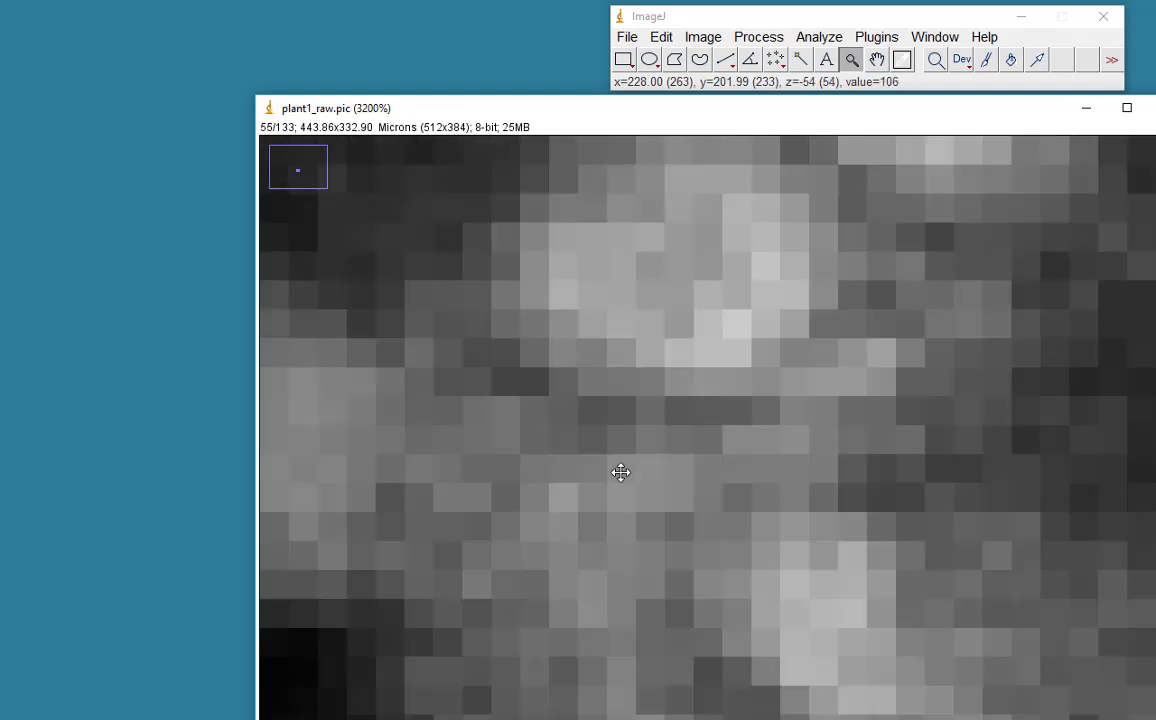
{"action": "scroll", "coordinate": [620, 472], "scroll_direction": "up", "scroll_amount": 2}
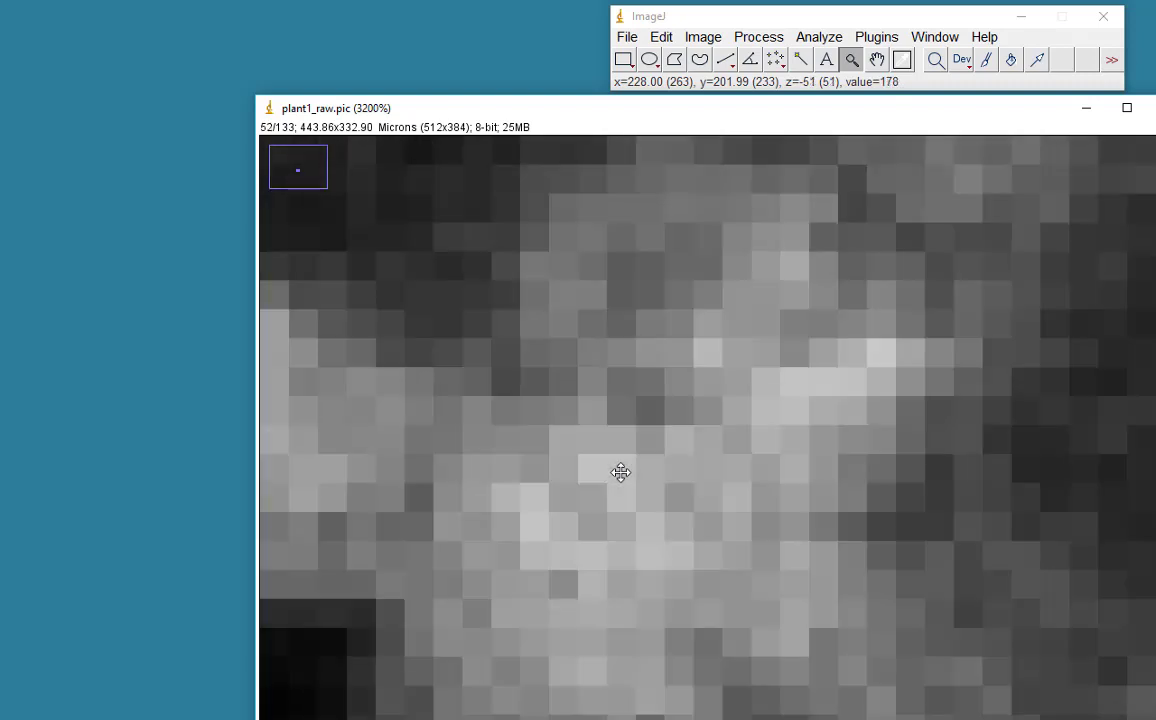
{"action": "scroll", "coordinate": [620, 472], "scroll_direction": "up", "scroll_amount": 3}
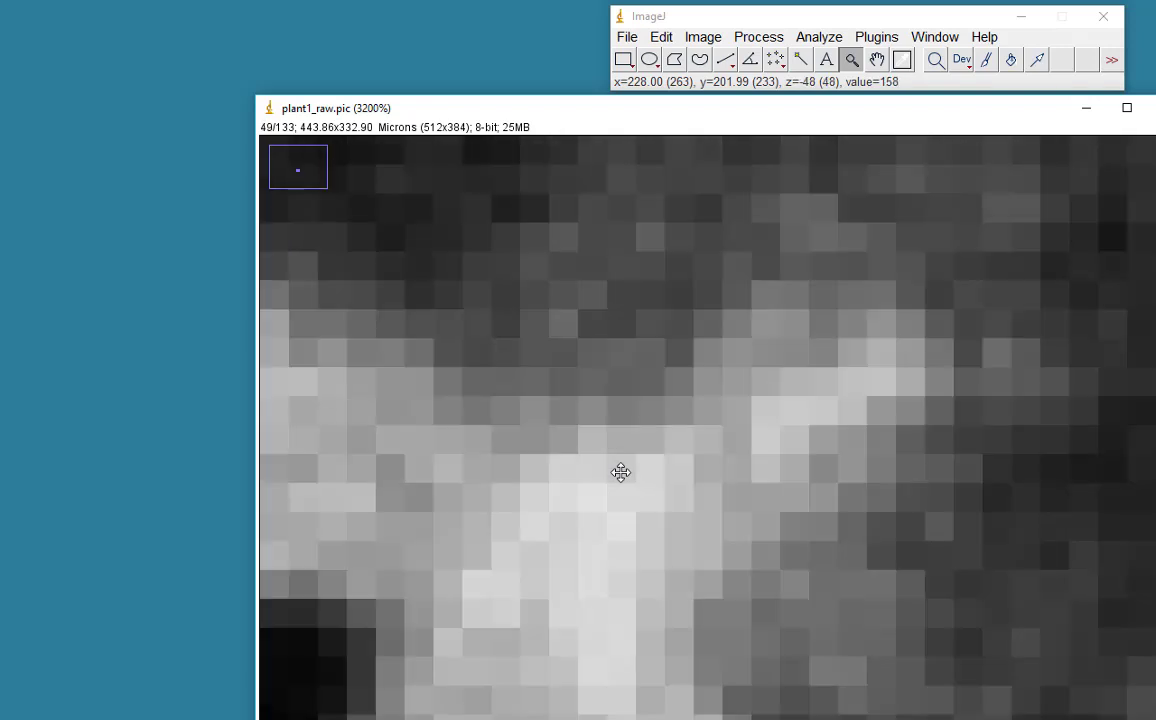
{"action": "scroll", "coordinate": [620, 472], "scroll_direction": "up", "scroll_amount": 5}
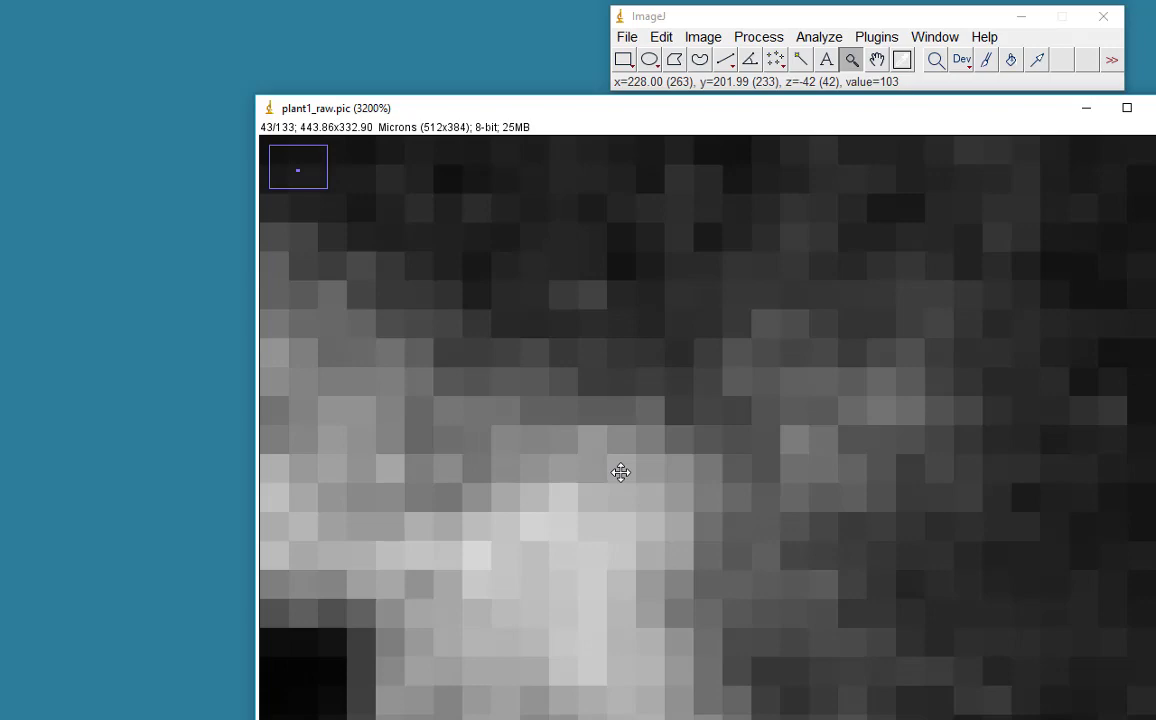
{"action": "scroll", "coordinate": [620, 472], "scroll_direction": "up", "scroll_amount": 3}
{"action": "scroll", "coordinate": [620, 472], "scroll_direction": "down", "scroll_amount": 8}
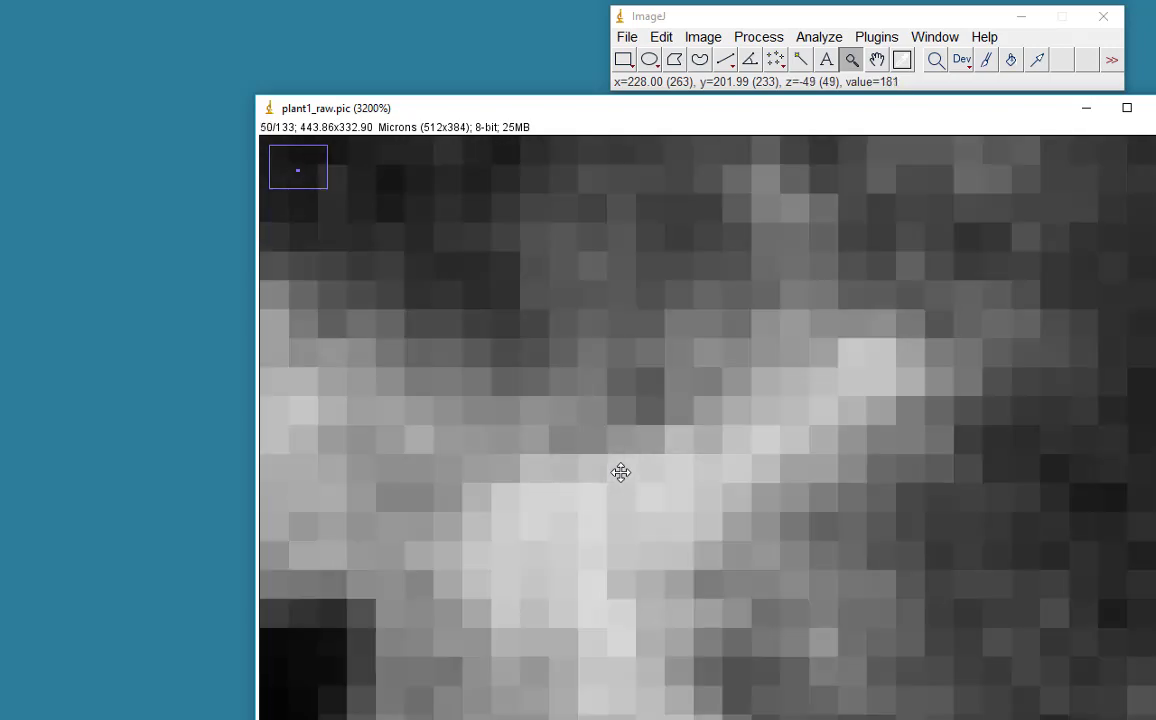
{"action": "scroll", "coordinate": [620, 472], "scroll_direction": "down", "scroll_amount": 7}
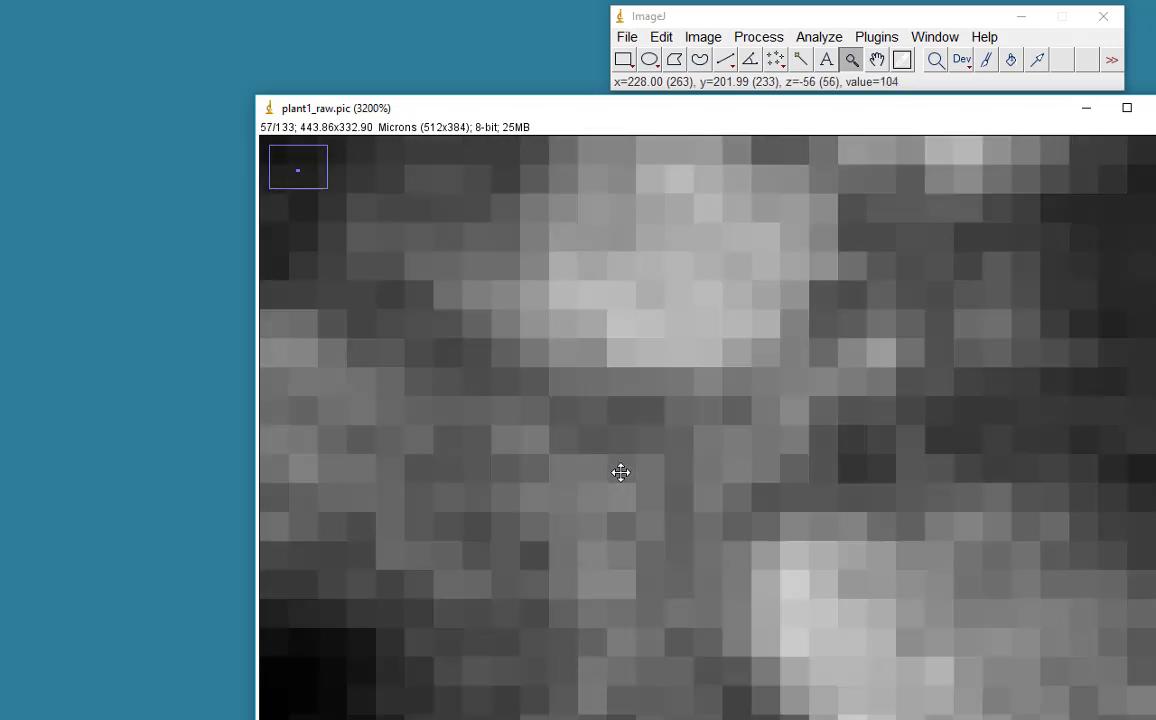
{"action": "scroll", "coordinate": [620, 472], "scroll_direction": "down", "scroll_amount": 1}
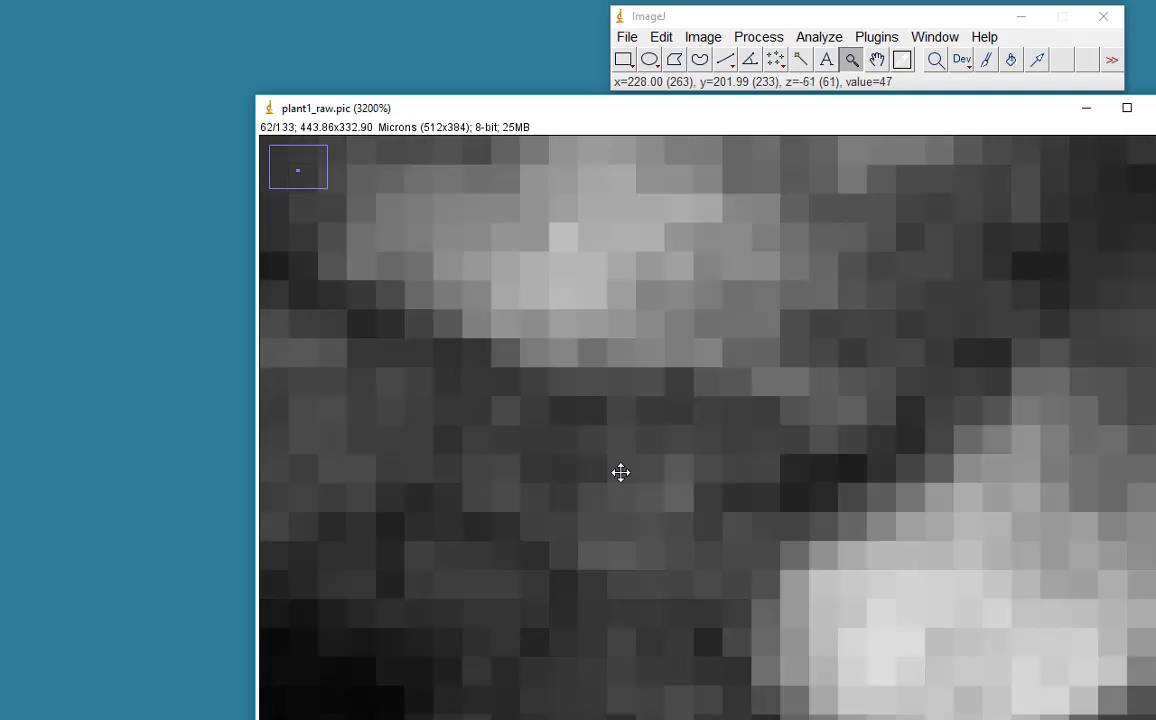
{"action": "scroll", "coordinate": [620, 472], "scroll_direction": "up", "scroll_amount": 4}
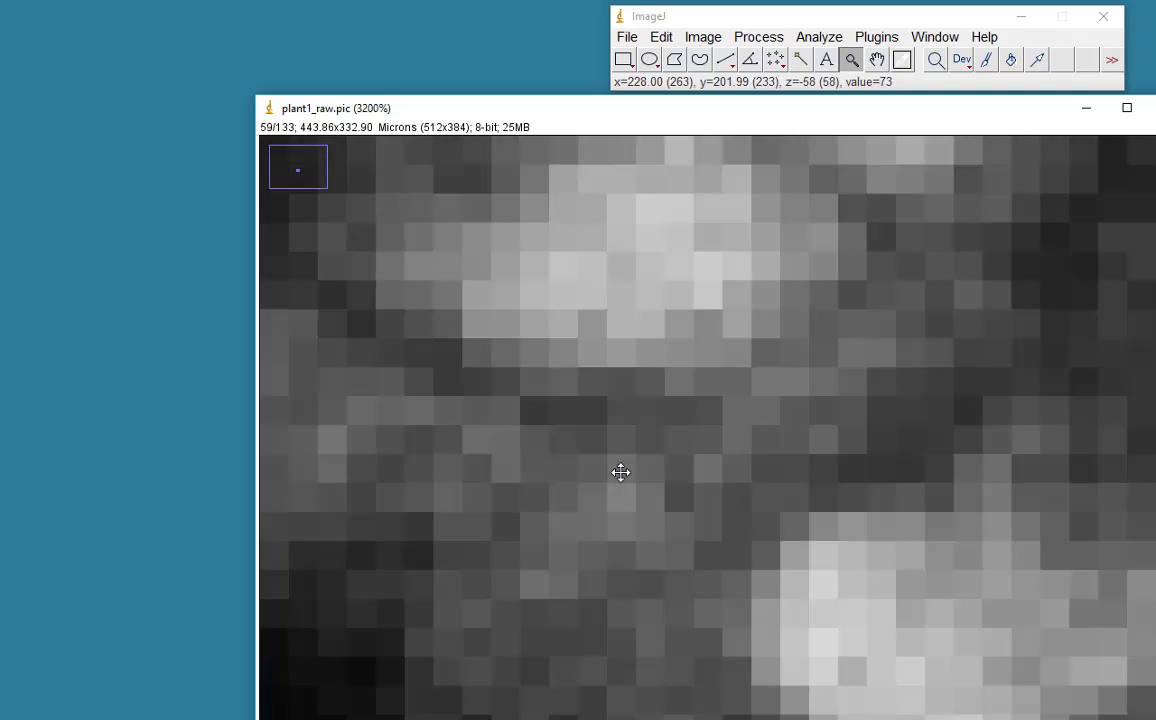
{"action": "scroll", "coordinate": [620, 472], "scroll_direction": "up", "scroll_amount": 3}
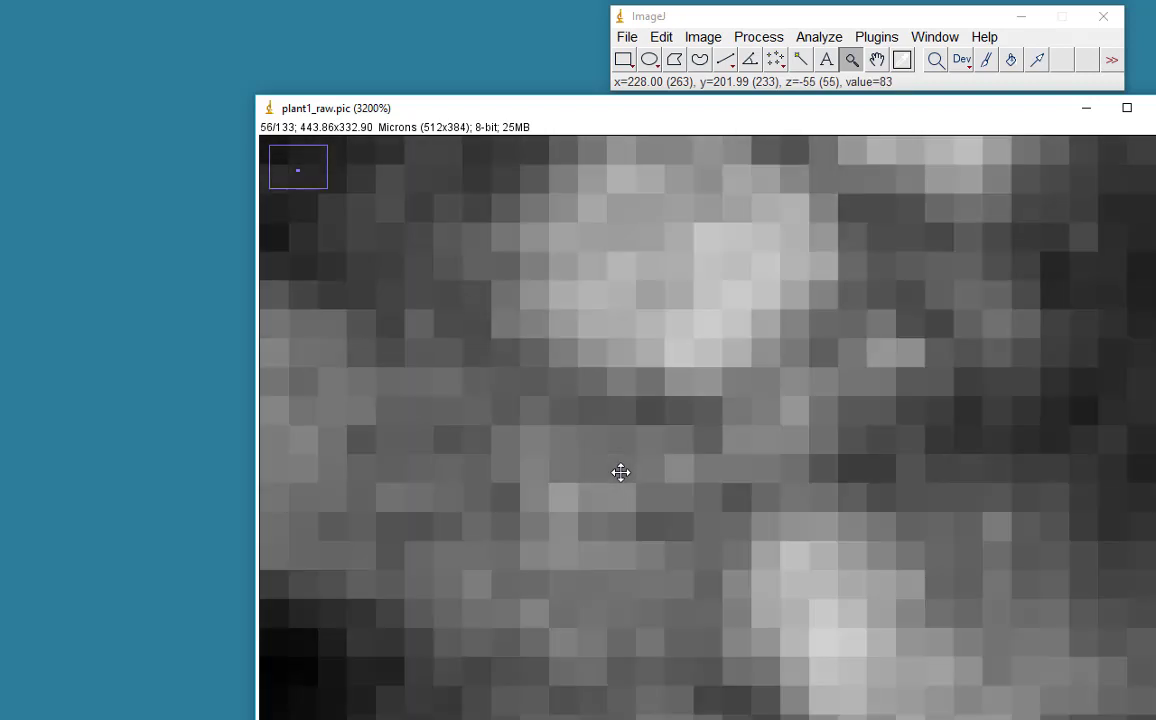
{"action": "scroll", "coordinate": [620, 472], "scroll_direction": "up", "scroll_amount": 1}
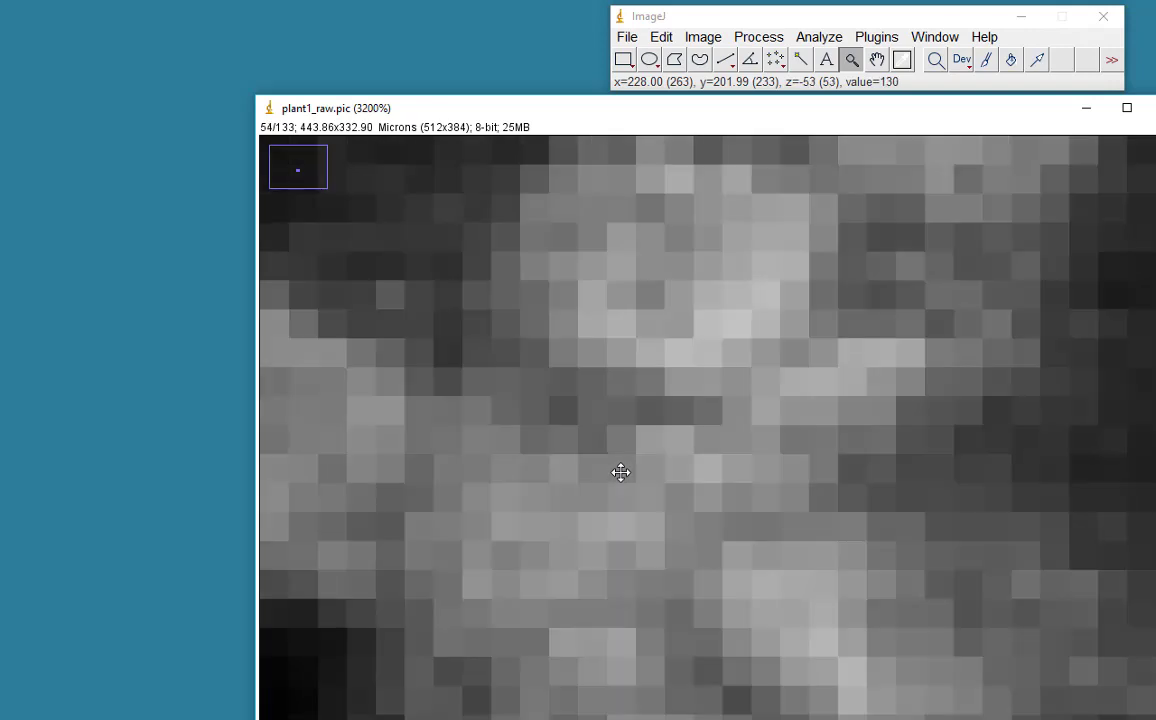
{"action": "scroll", "coordinate": [620, 472], "scroll_direction": "up", "scroll_amount": 1}
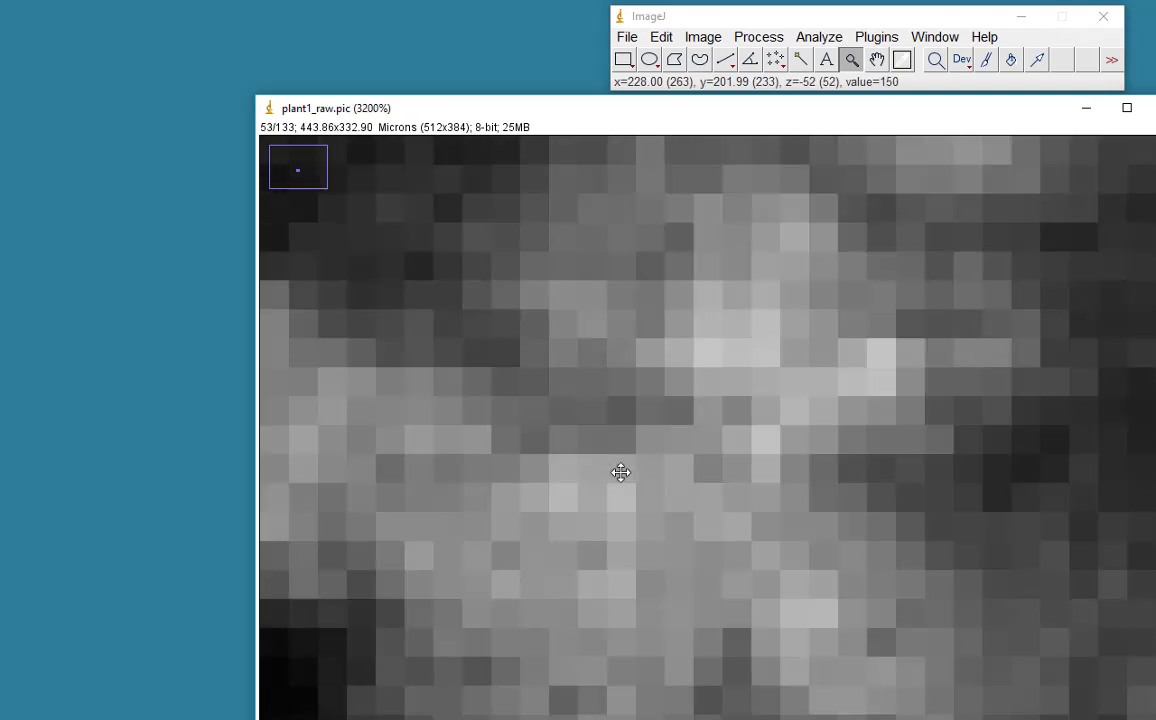
{"action": "scroll", "coordinate": [620, 472], "scroll_direction": "up", "scroll_amount": 4}
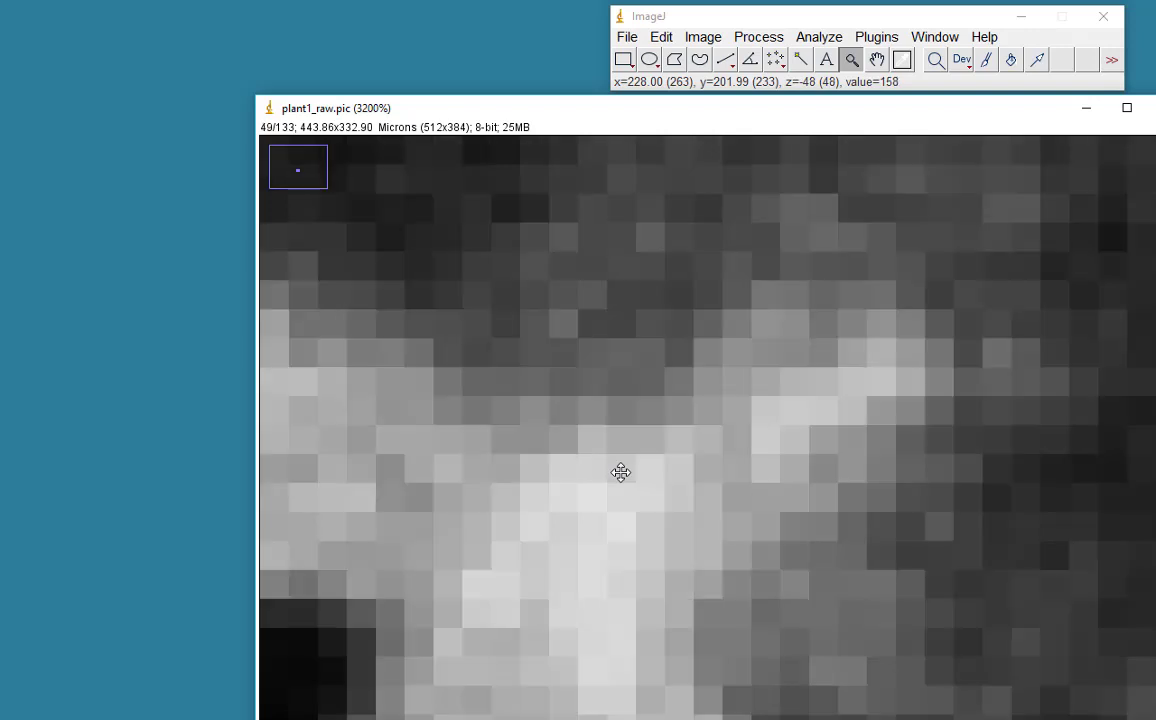
{"action": "scroll", "coordinate": [620, 472], "scroll_direction": "up", "scroll_amount": 3}
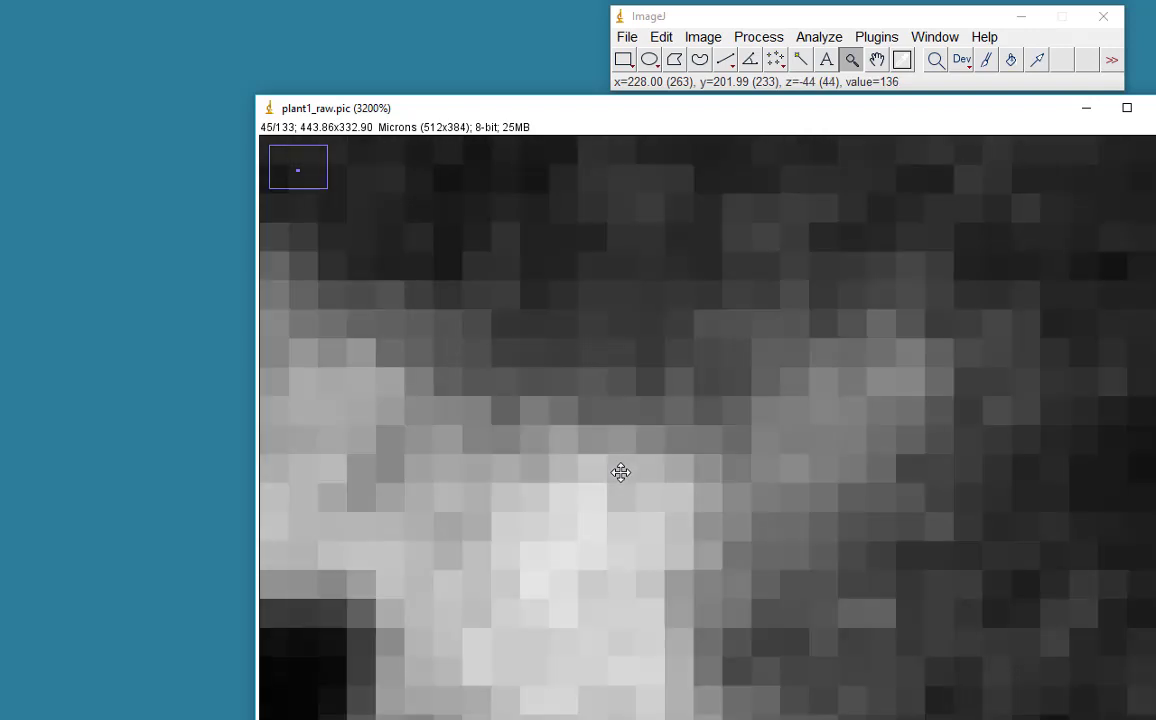
{"action": "scroll", "coordinate": [620, 472], "scroll_direction": "up", "scroll_amount": 2}
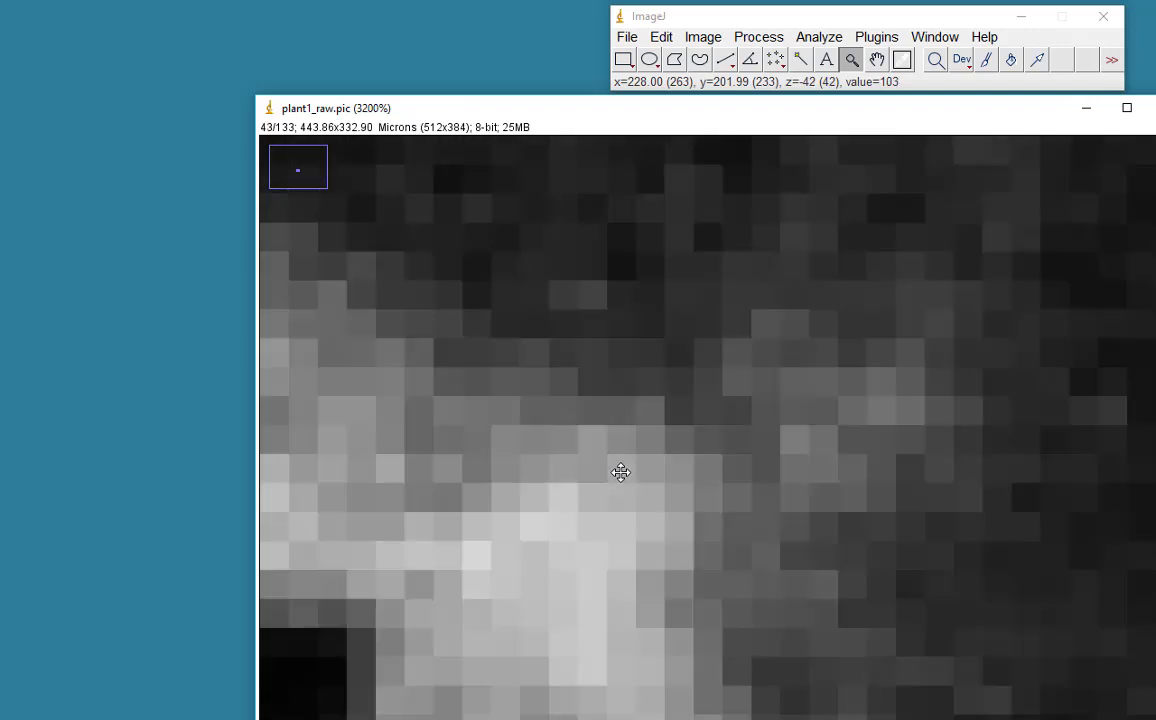
{"action": "scroll", "coordinate": [620, 472], "scroll_direction": "down", "scroll_amount": 1}
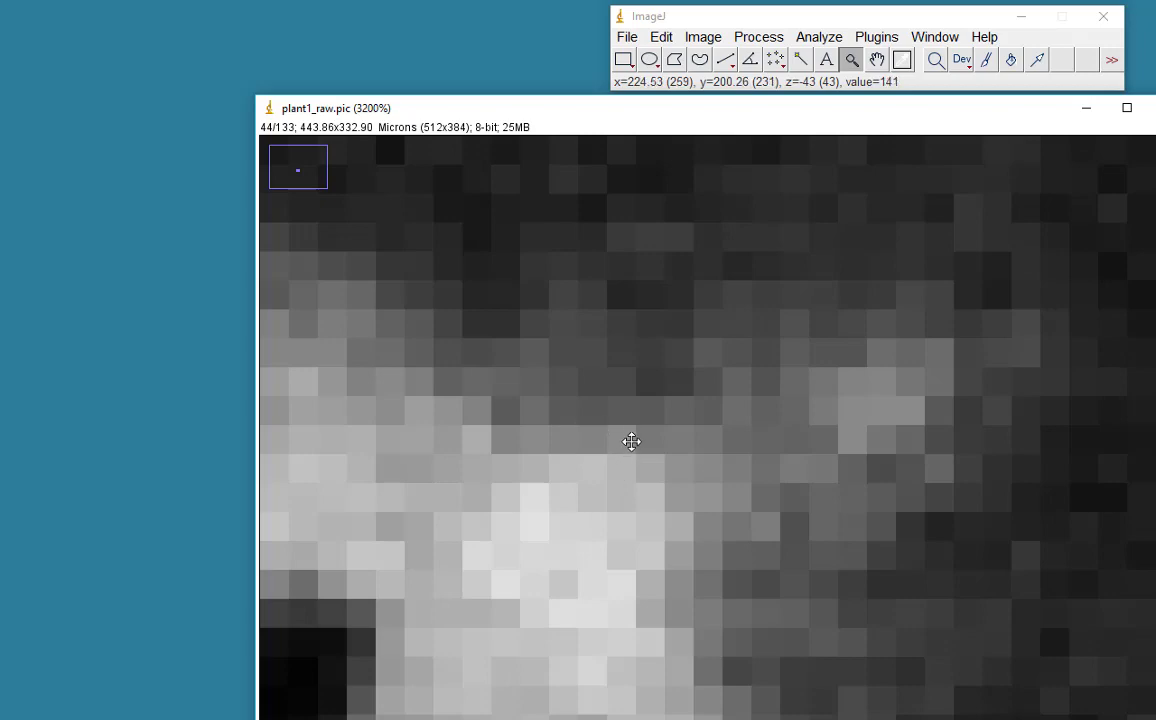
{"action": "scroll", "coordinate": [630, 438], "scroll_direction": "down", "scroll_amount": 1}
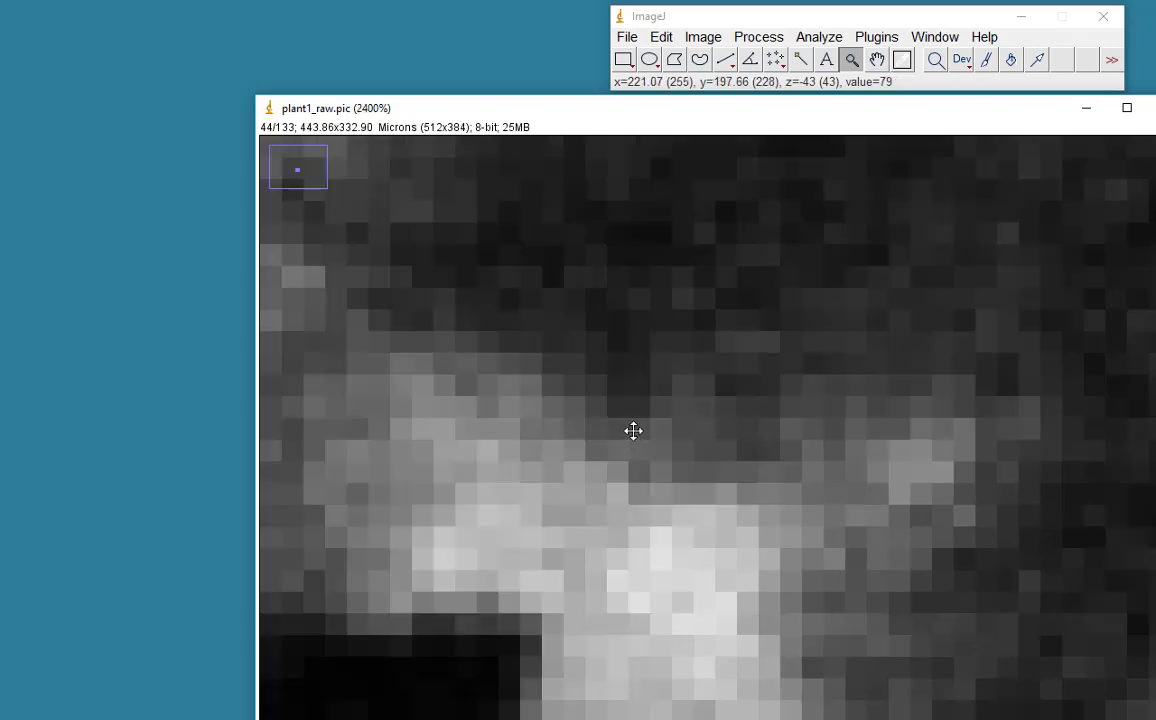
{"action": "scroll", "coordinate": [636, 420], "scroll_direction": "down", "scroll_amount": 3}
{"action": "scroll", "coordinate": [638, 418], "scroll_direction": "down", "scroll_amount": 4}
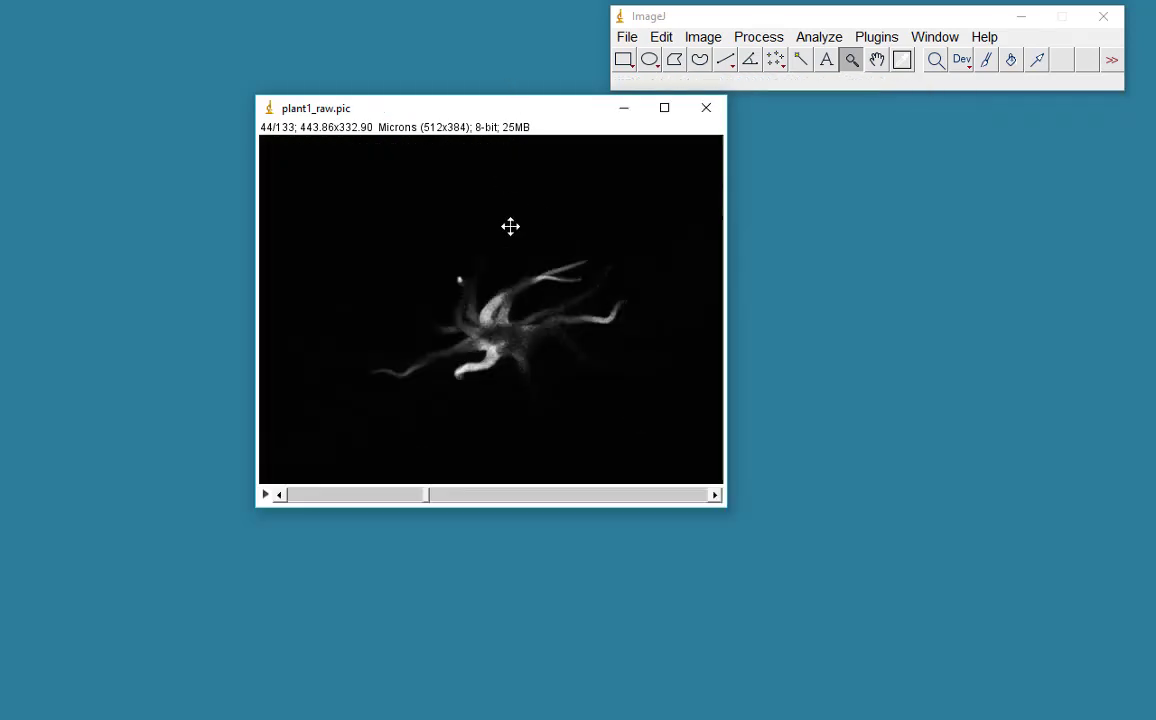
Make a Max Intensity Z projection of slices 1–133, producing MAX_plant1_raw.pic.
{"action": "left_click_drag", "start_coordinate": [428, 494], "coordinate": [459, 500]}
{"action": "left_click", "coordinate": [704, 38]}
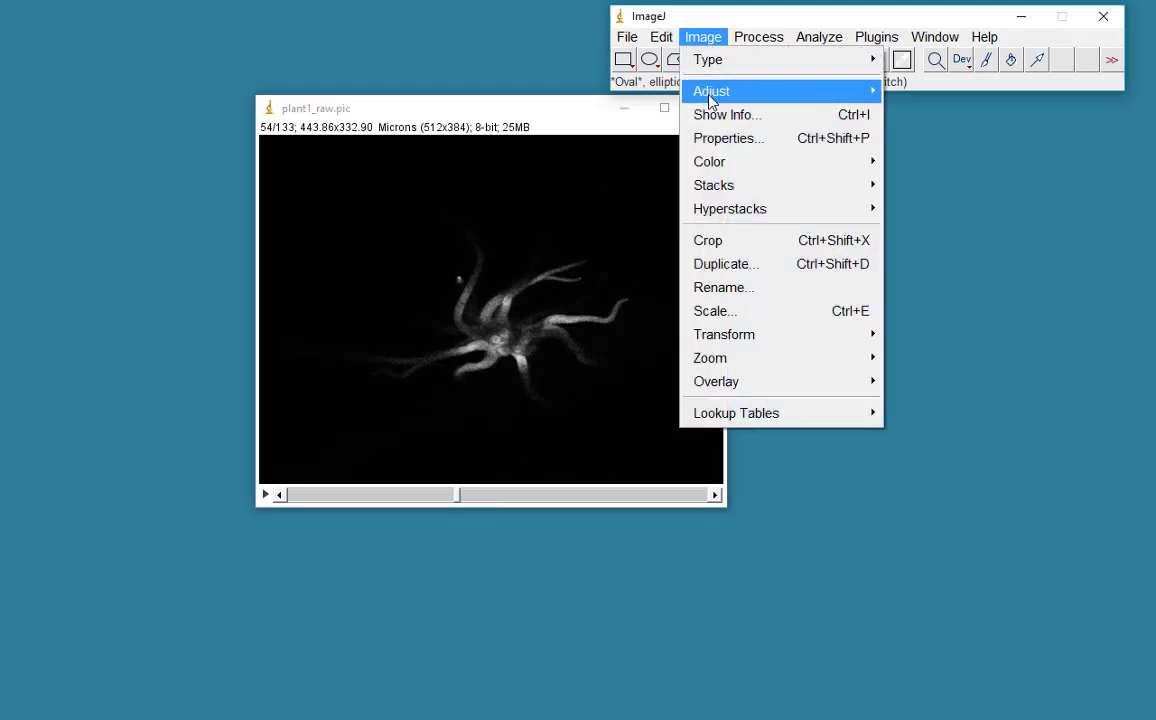
{"action": "mouse_move", "coordinate": [711, 171]}
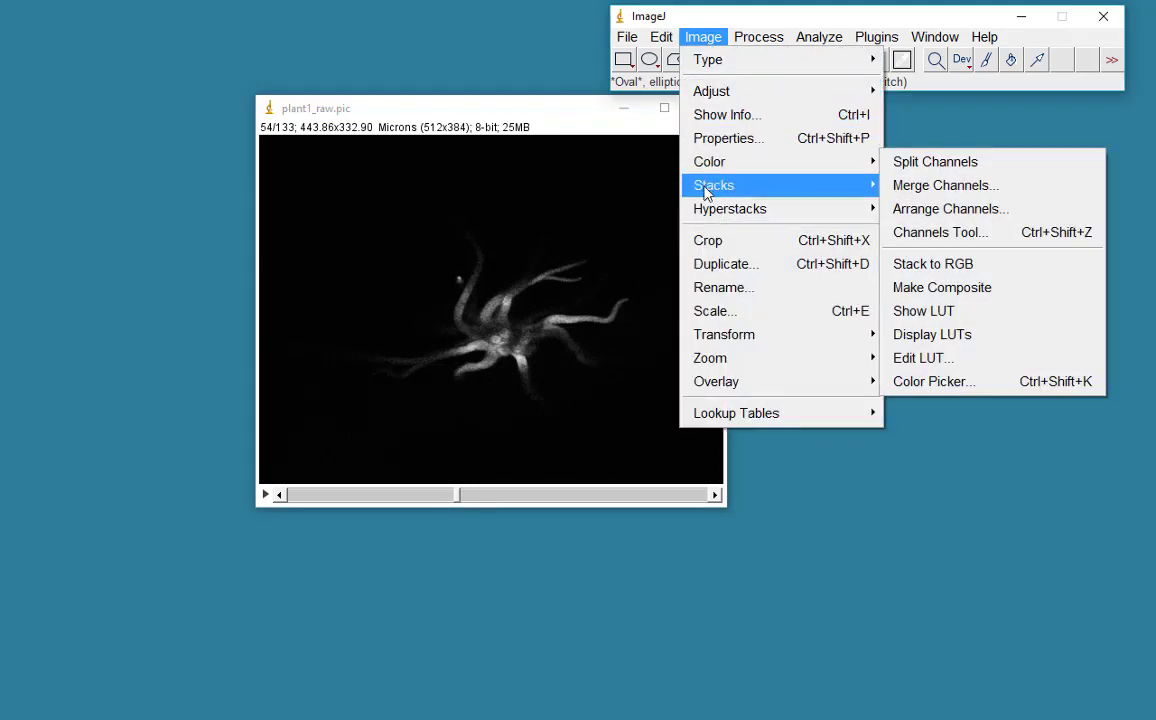
{"action": "mouse_move", "coordinate": [706, 193]}
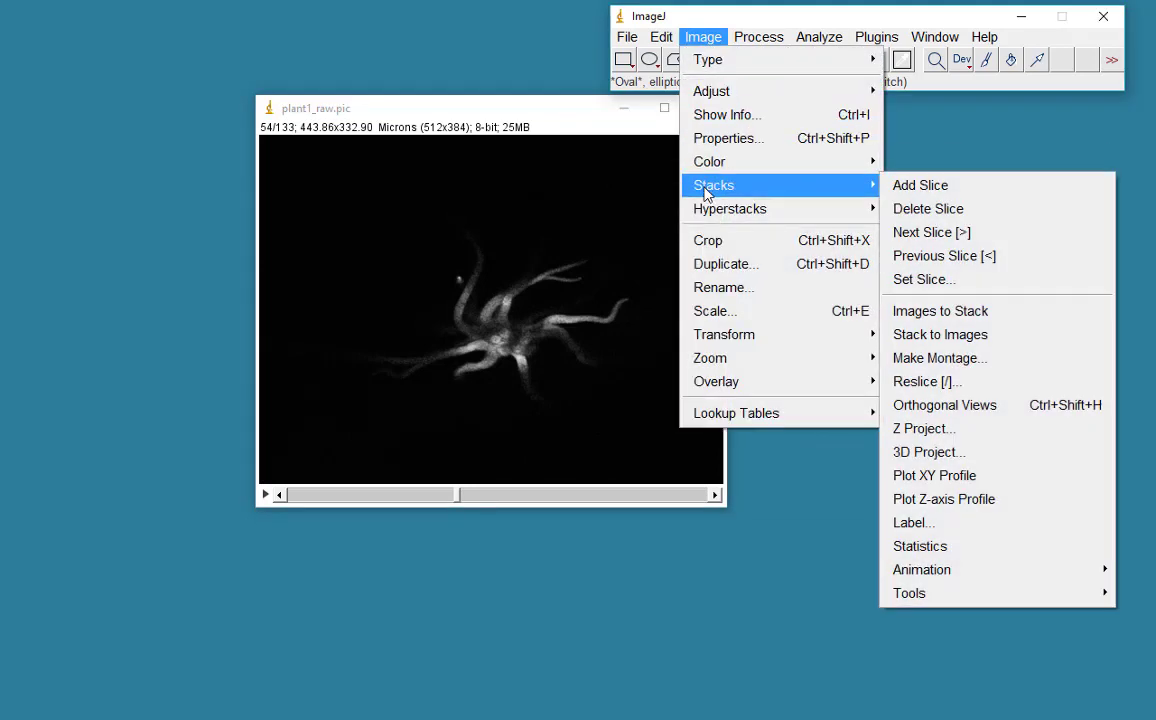
{"action": "left_click", "coordinate": [985, 432]}
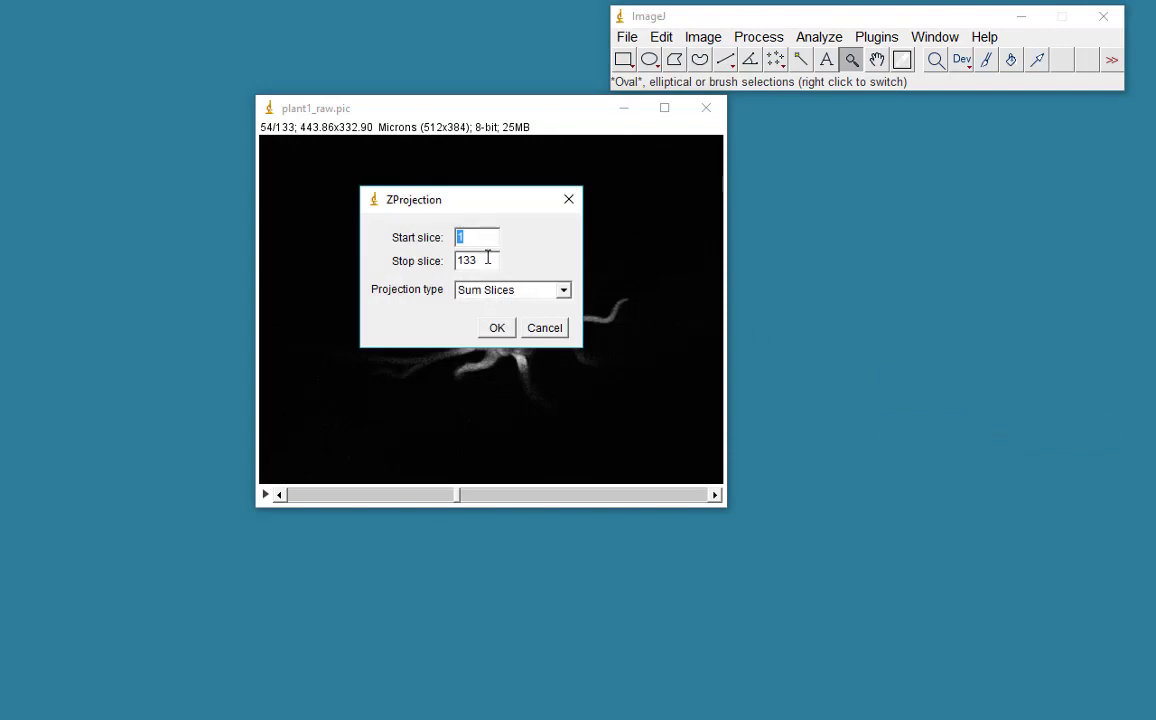
{"action": "left_click", "coordinate": [563, 291]}
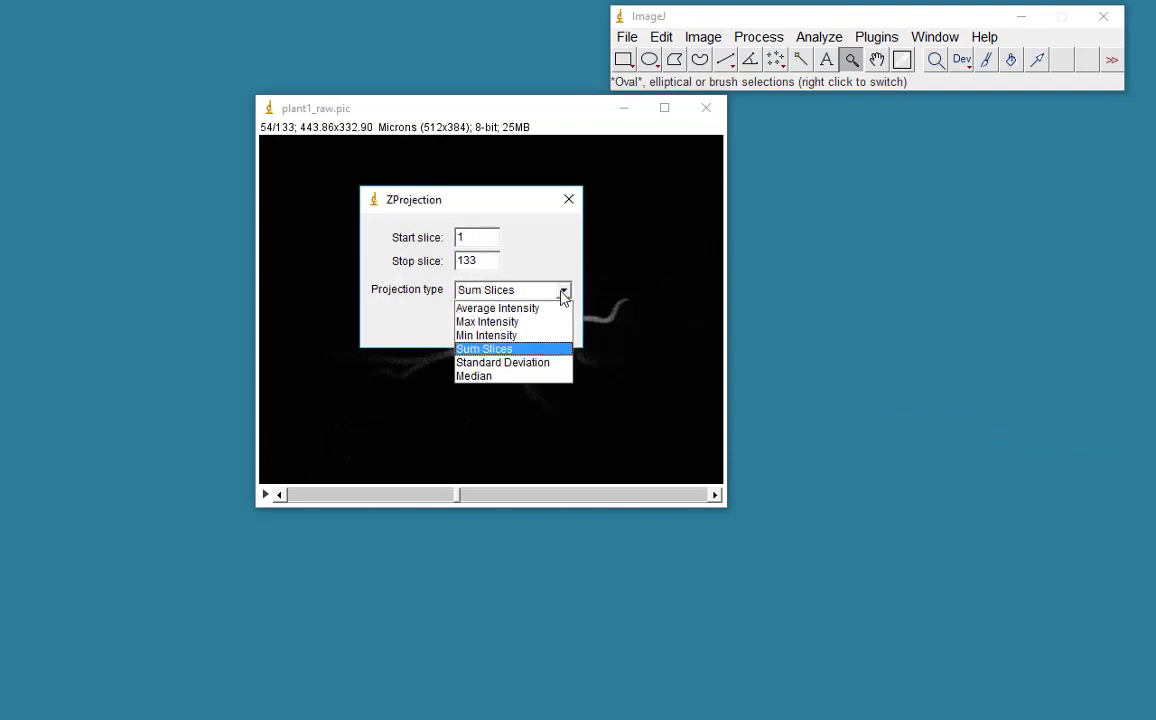
{"action": "left_click", "coordinate": [522, 331]}
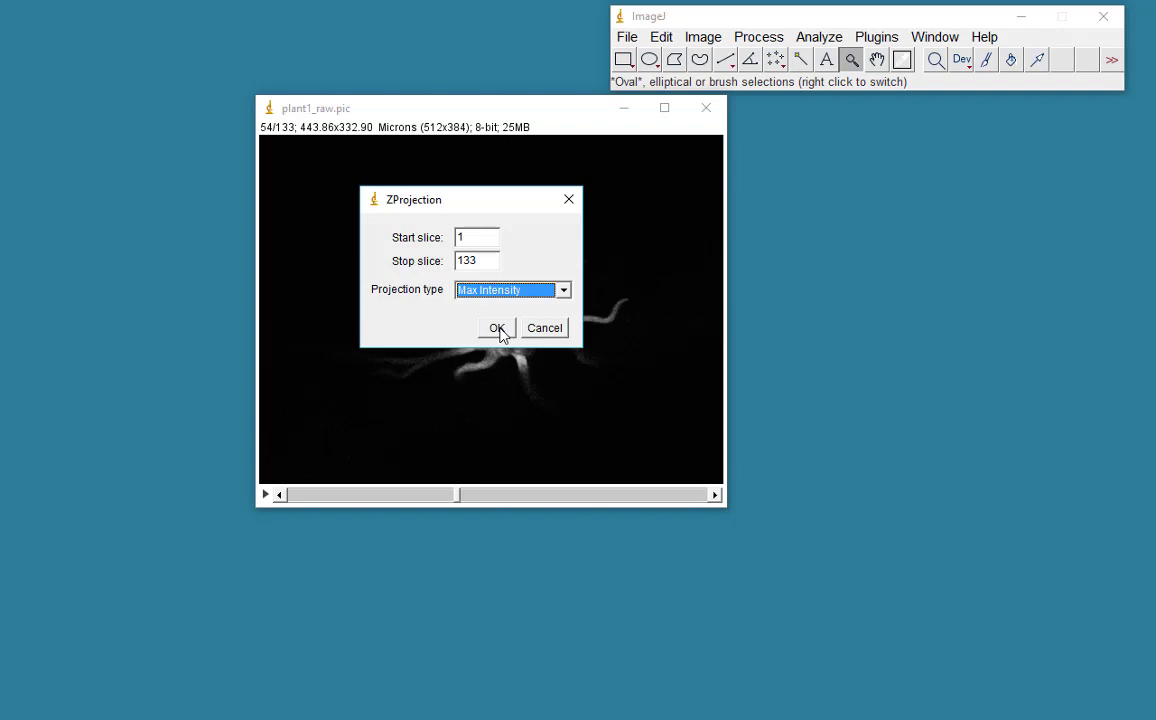
{"action": "left_click", "coordinate": [498, 329]}
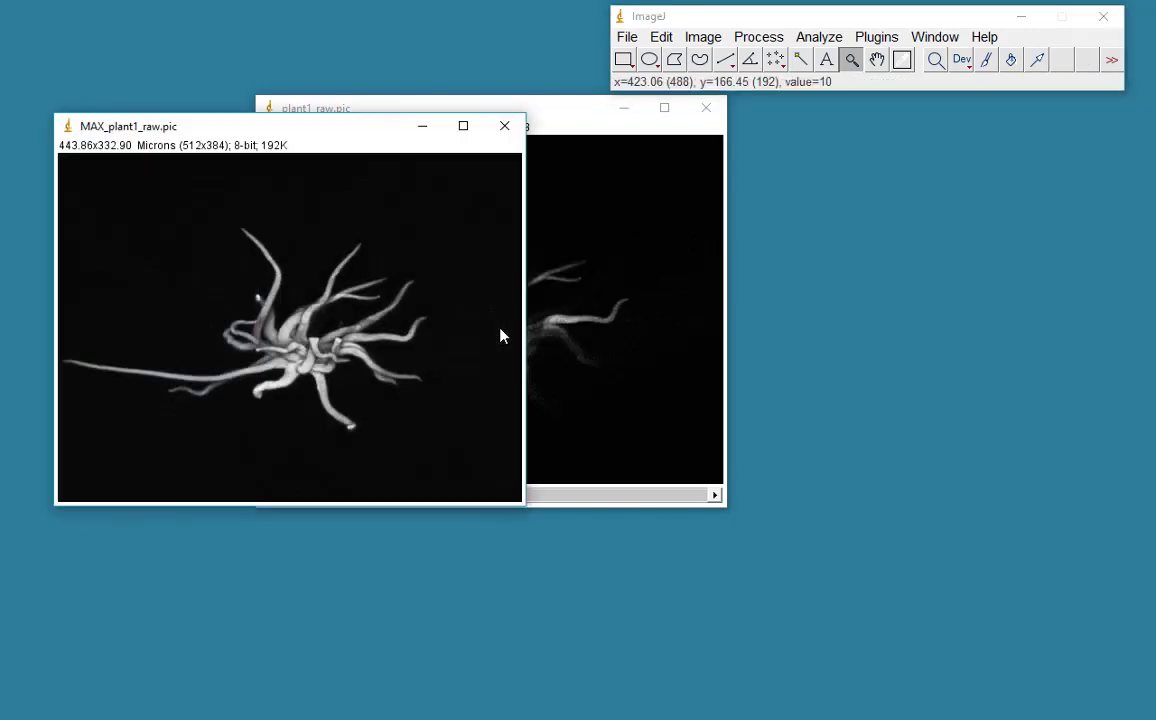
Drag the MAX_plant1_raw.pic window to the left of the original stack.
{"action": "left_click_drag", "start_coordinate": [361, 141], "coordinate": [445, 215]}
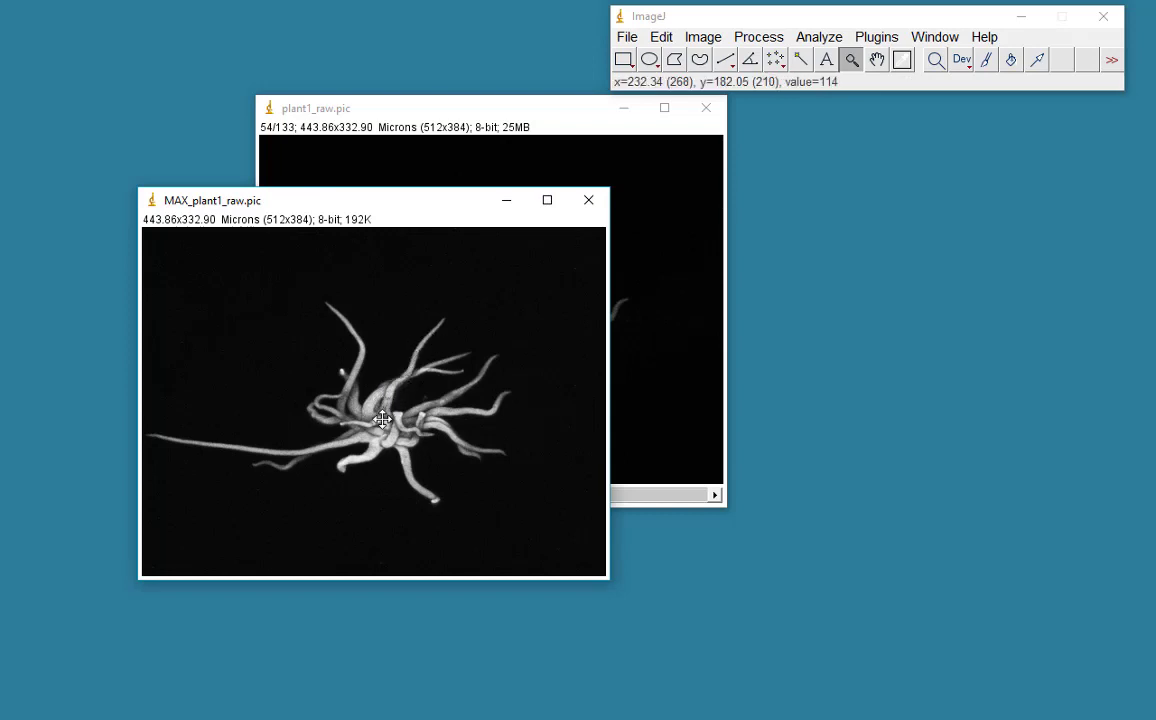
{"action": "left_click_drag", "start_coordinate": [448, 211], "coordinate": [330, 216]}
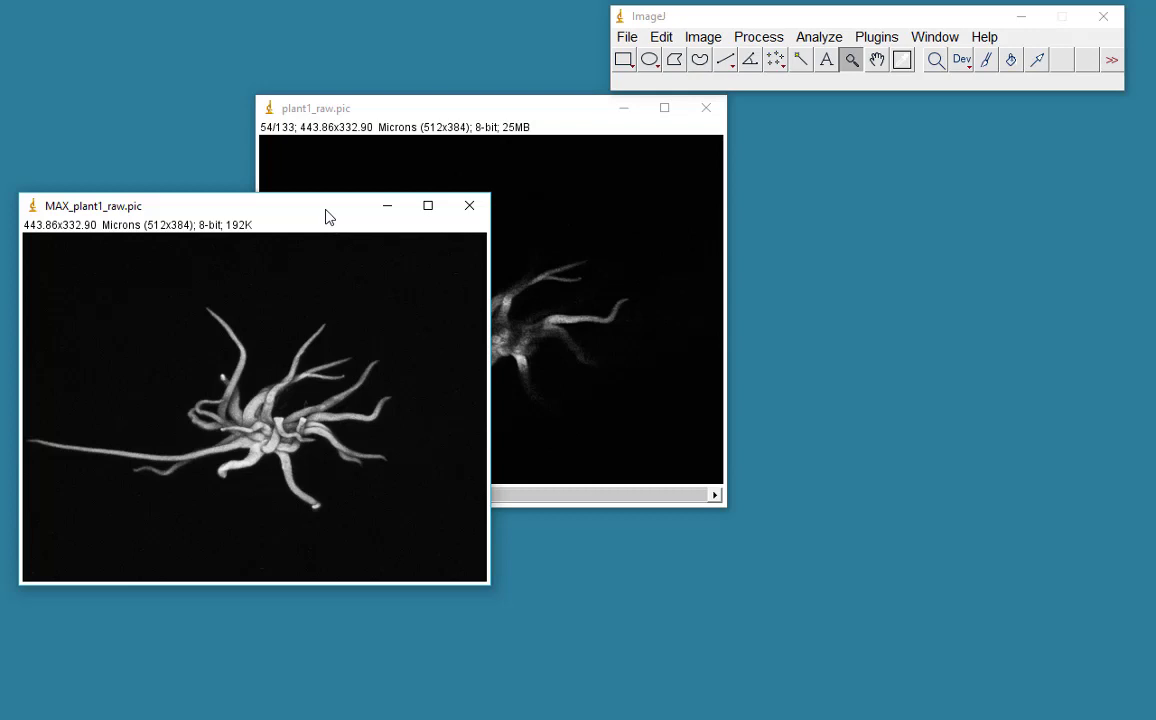
Create an Average Intensity Z projection of the plant1_raw.pic stack.
{"action": "left_click", "coordinate": [522, 125]}
{"action": "left_click", "coordinate": [705, 38]}
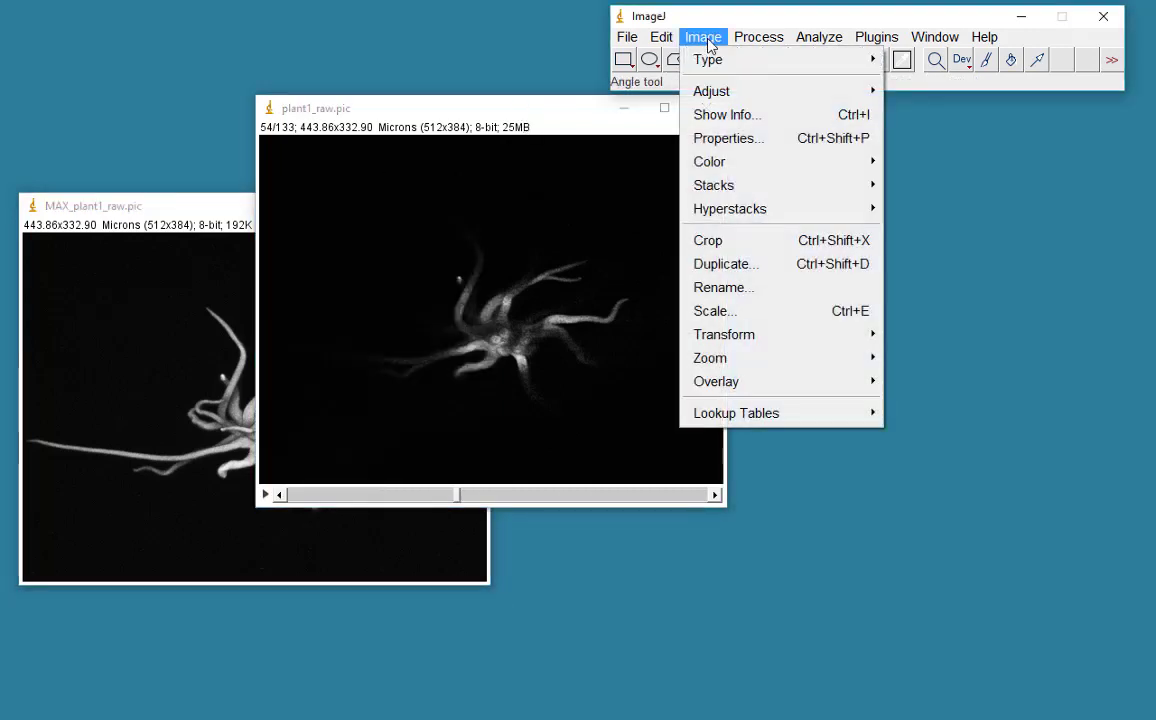
{"action": "mouse_move", "coordinate": [738, 188]}
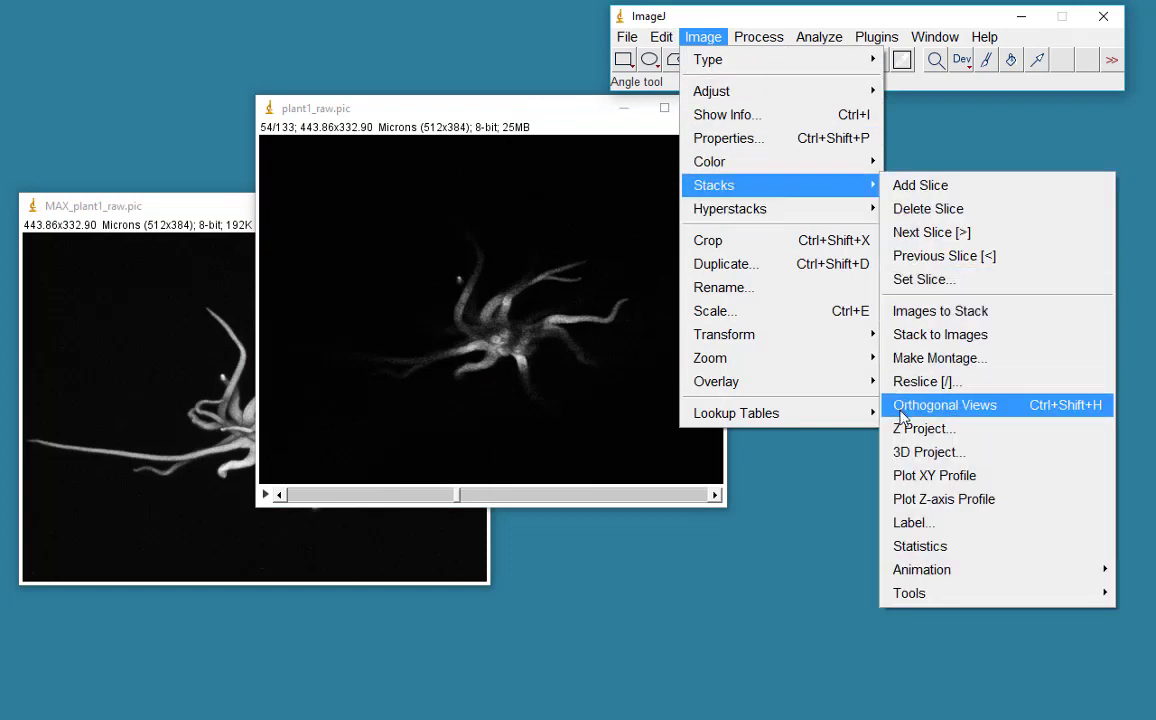
{"action": "left_click", "coordinate": [910, 429]}
{"action": "left_click", "coordinate": [564, 290]}
{"action": "left_click", "coordinate": [538, 307]}
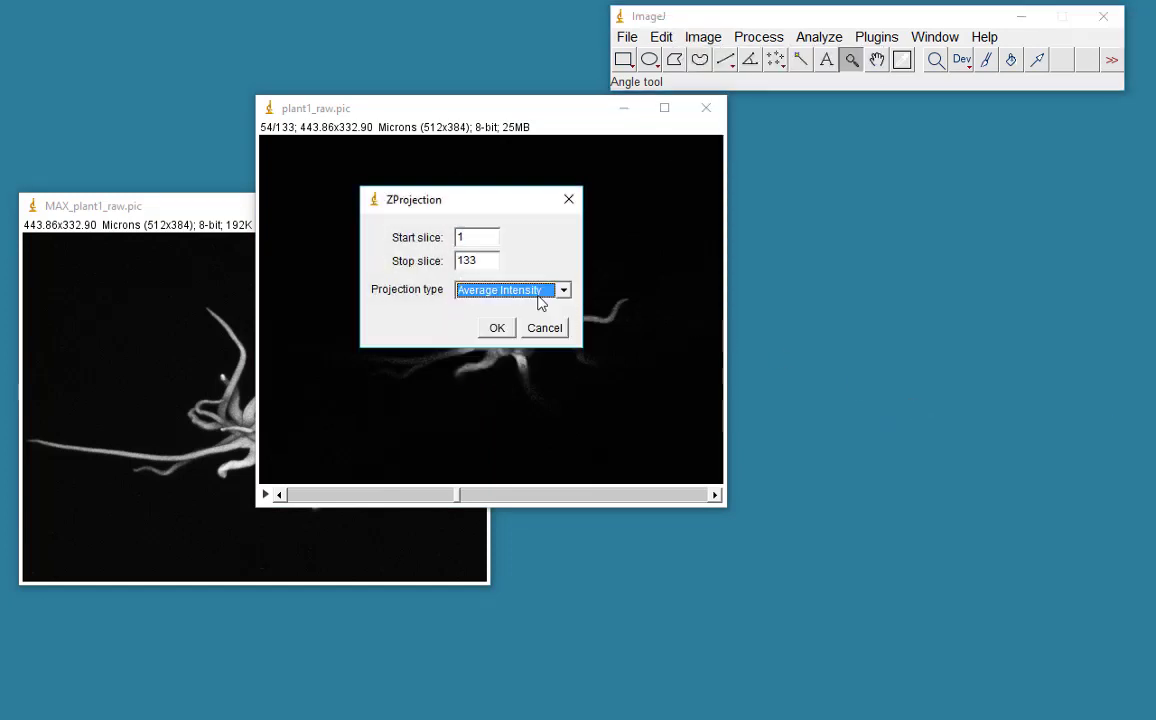
{"action": "left_click", "coordinate": [497, 329]}
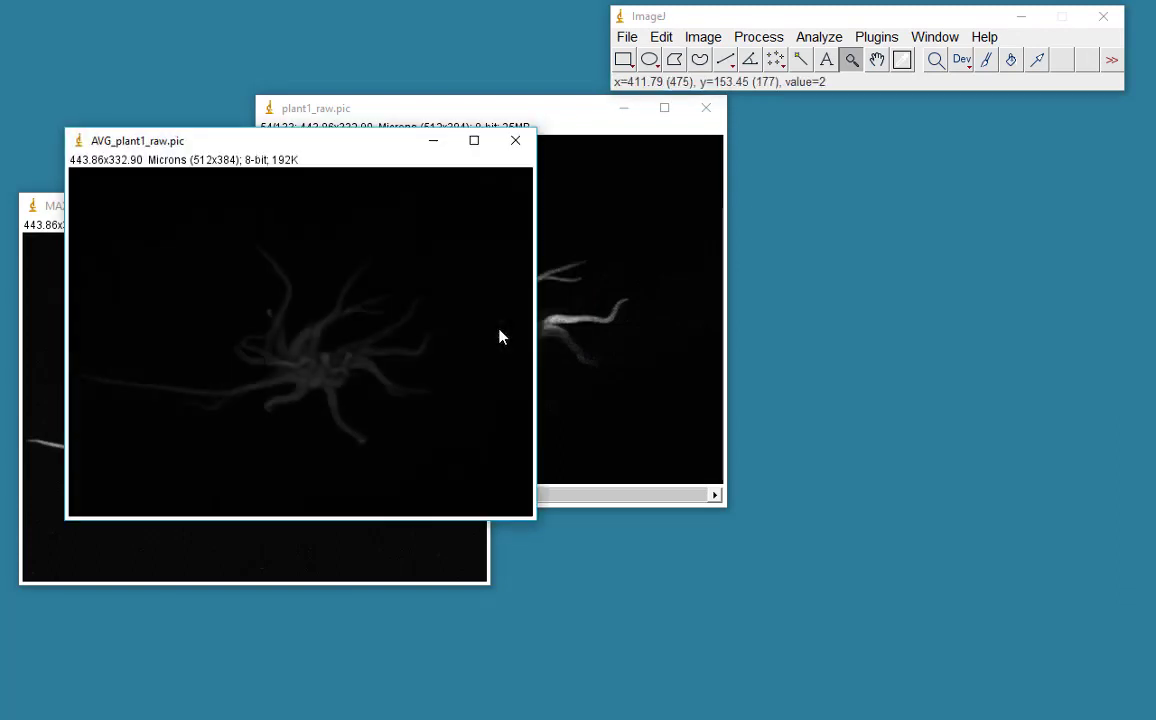
Place the AVG_plant1_raw.pic window at the lower left, below the MAX projection.
{"action": "left_click_drag", "start_coordinate": [325, 148], "coordinate": [757, 220]}
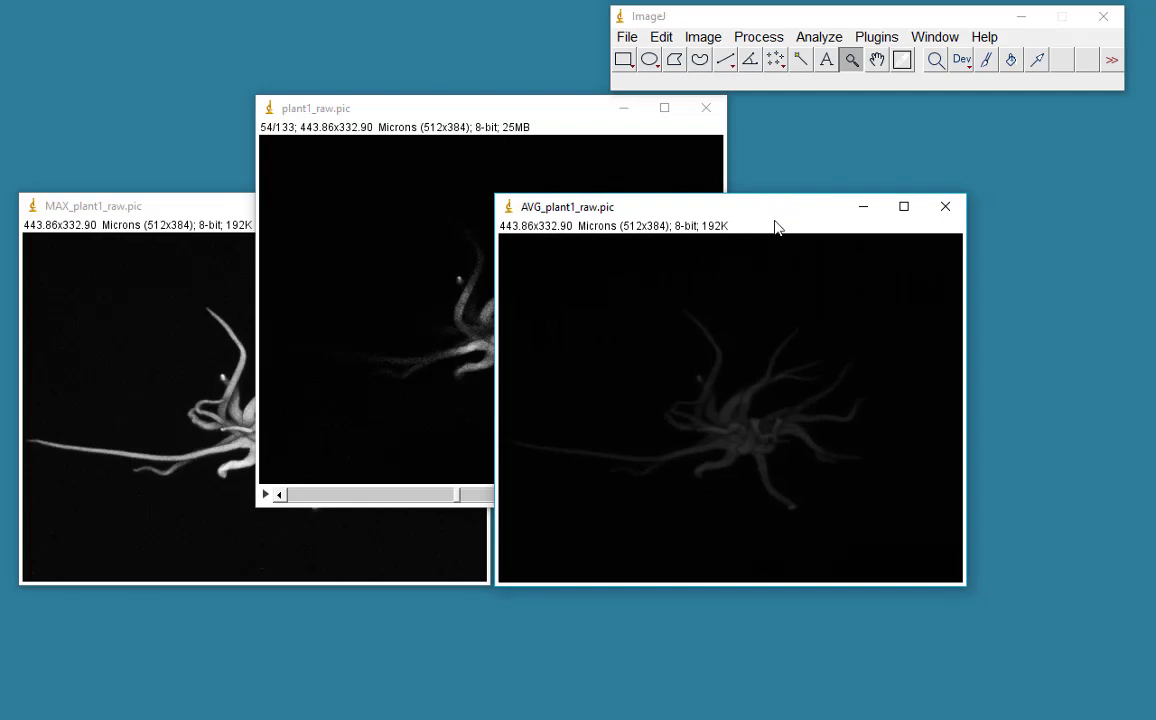
{"action": "left_click_drag", "start_coordinate": [781, 218], "coordinate": [305, 513]}
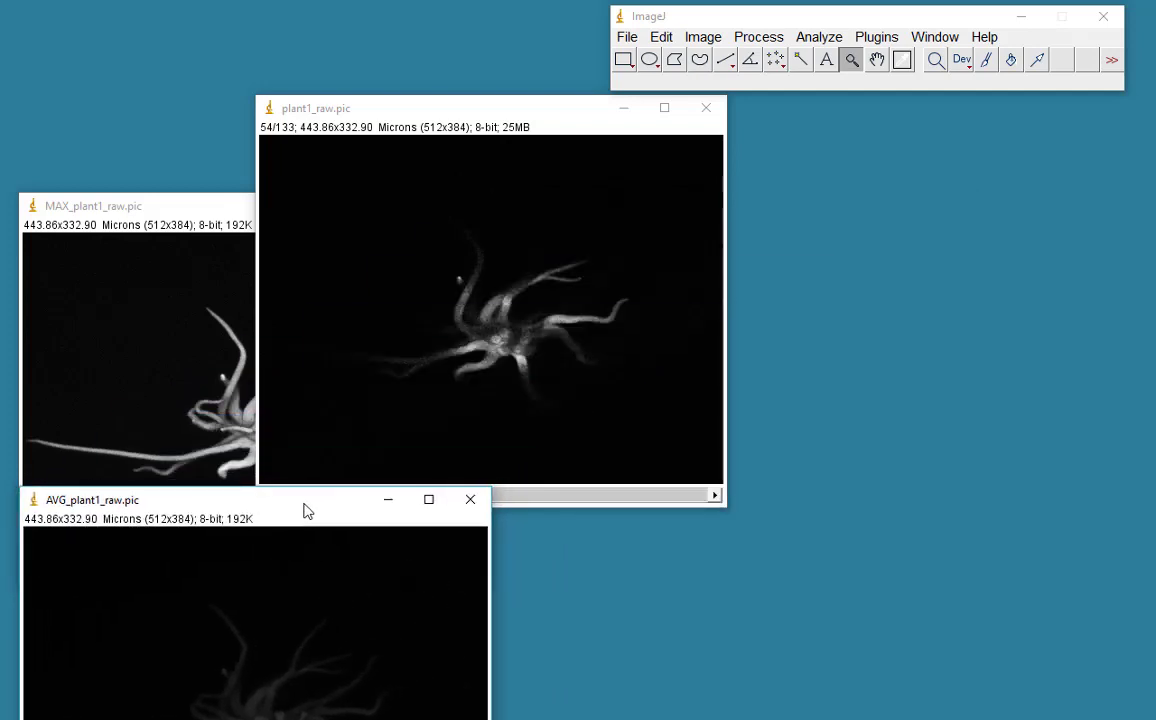
{"action": "left_click", "coordinate": [226, 217]}
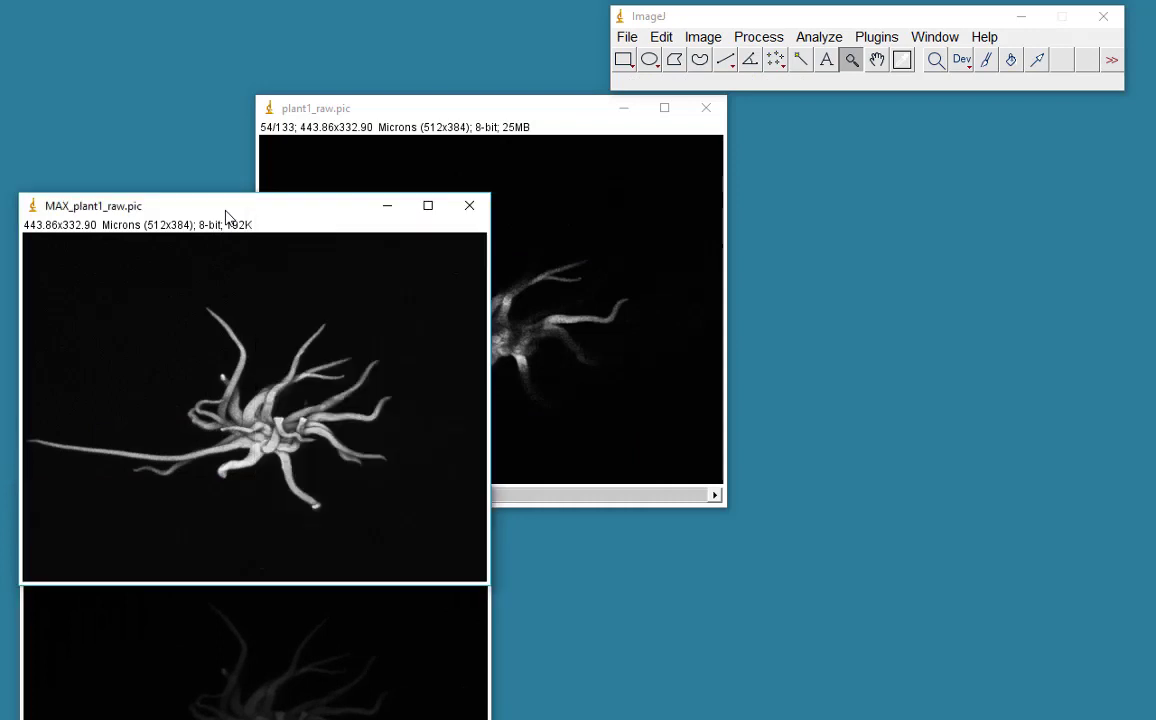
{"action": "left_click", "coordinate": [392, 127]}
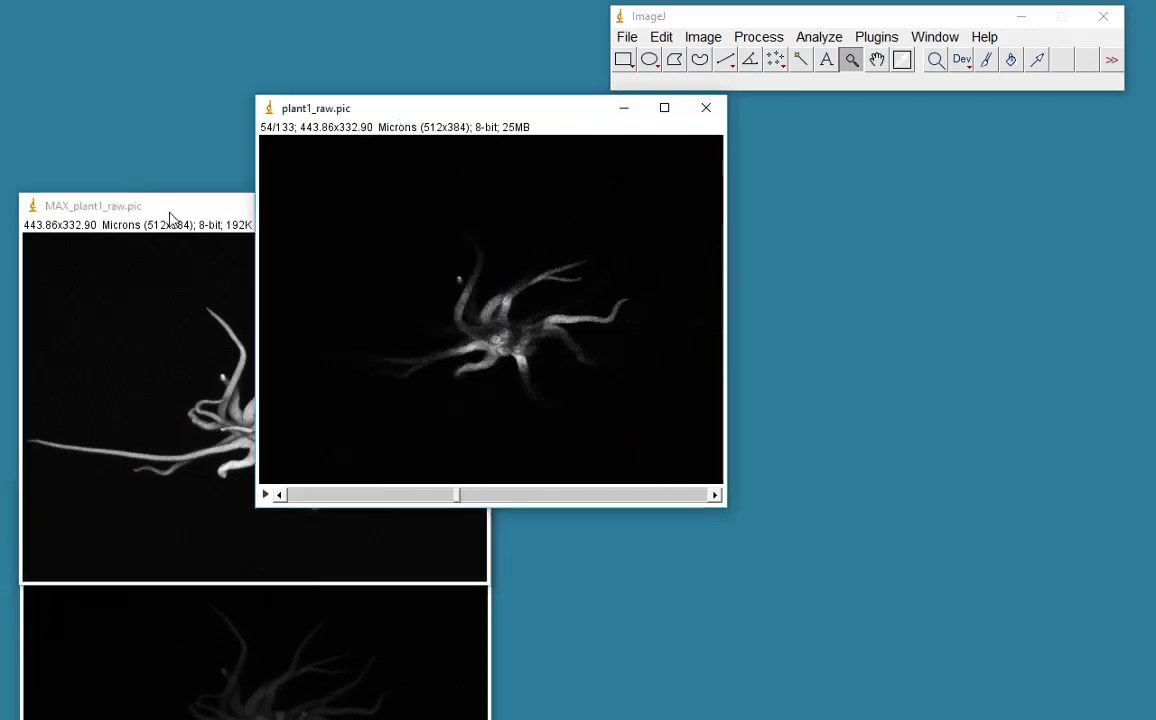
Create a Sum Slices Z projection of the plant1_raw.pic stack.
{"action": "left_click", "coordinate": [703, 38]}
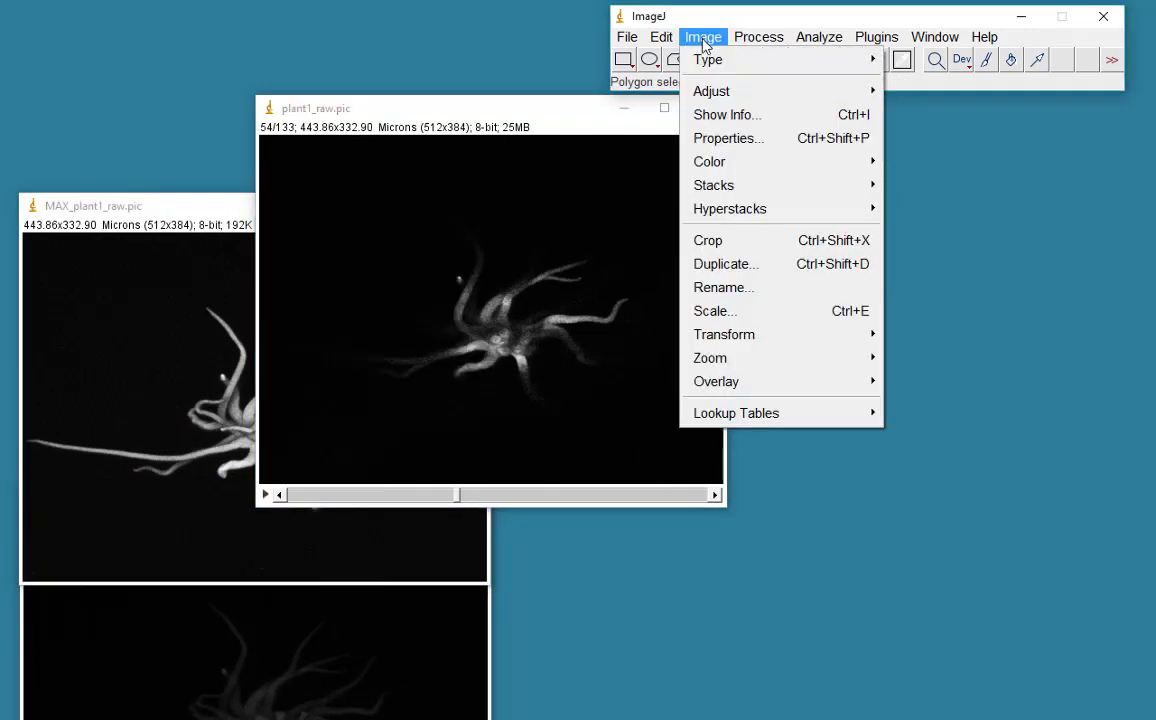
{"action": "mouse_move", "coordinate": [726, 187]}
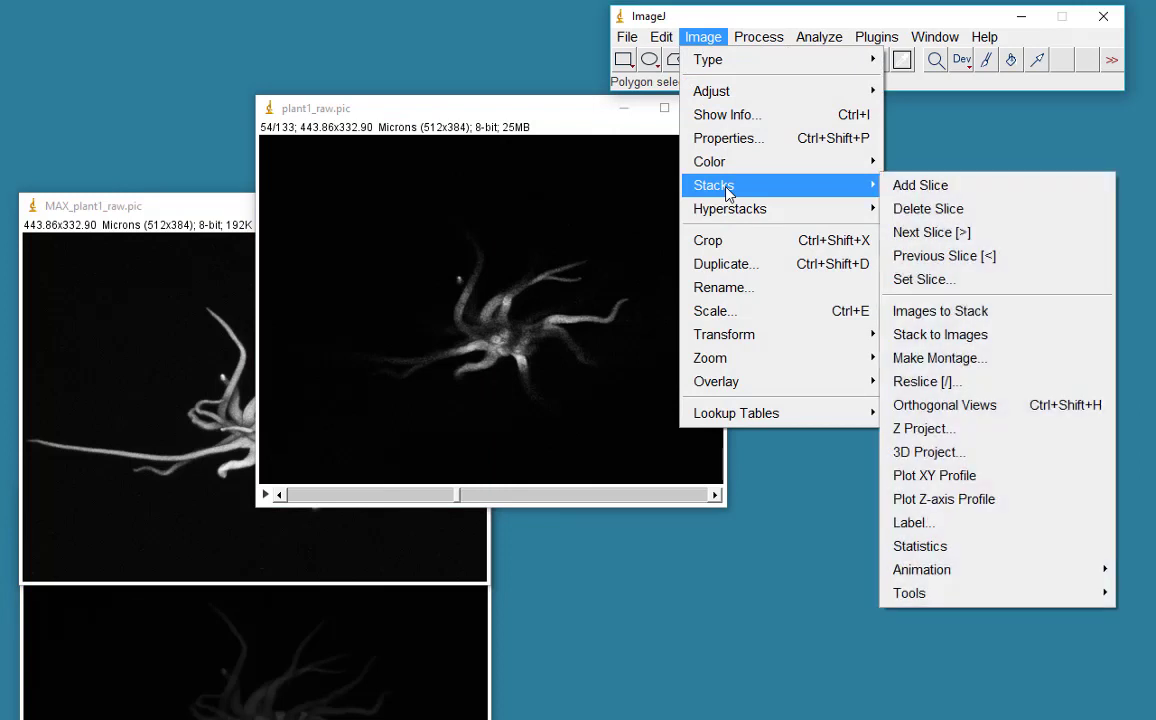
{"action": "left_click", "coordinate": [961, 438]}
{"action": "left_click", "coordinate": [564, 293]}
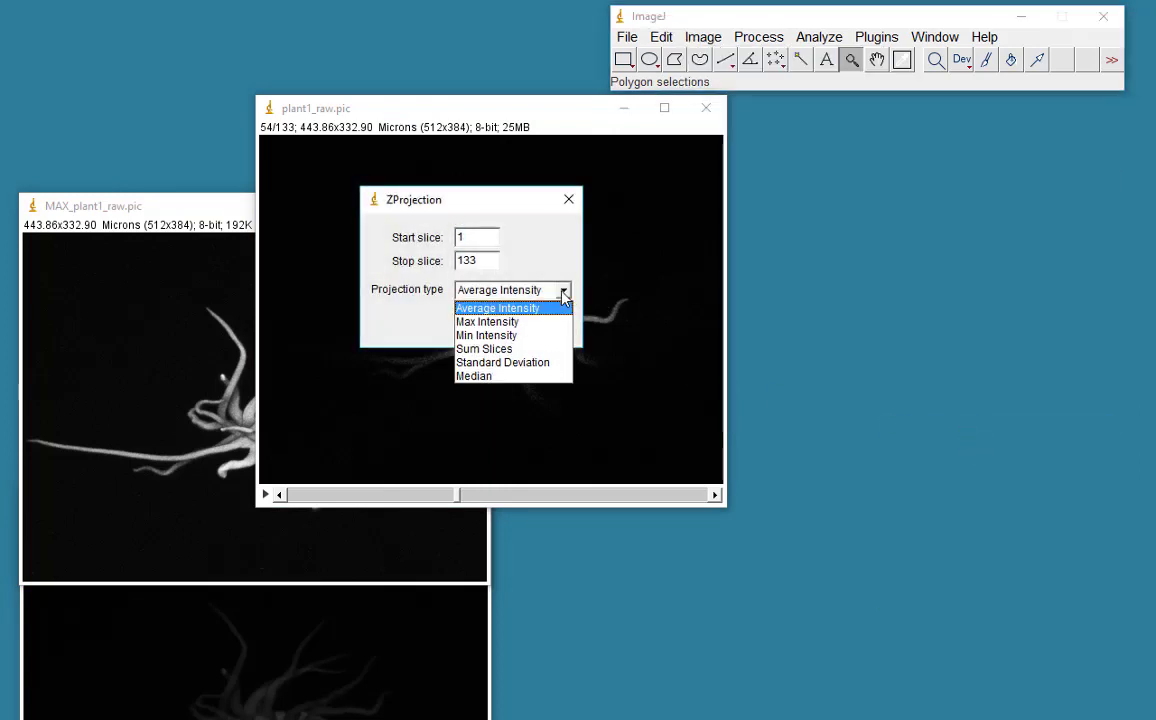
{"action": "left_click", "coordinate": [501, 350]}
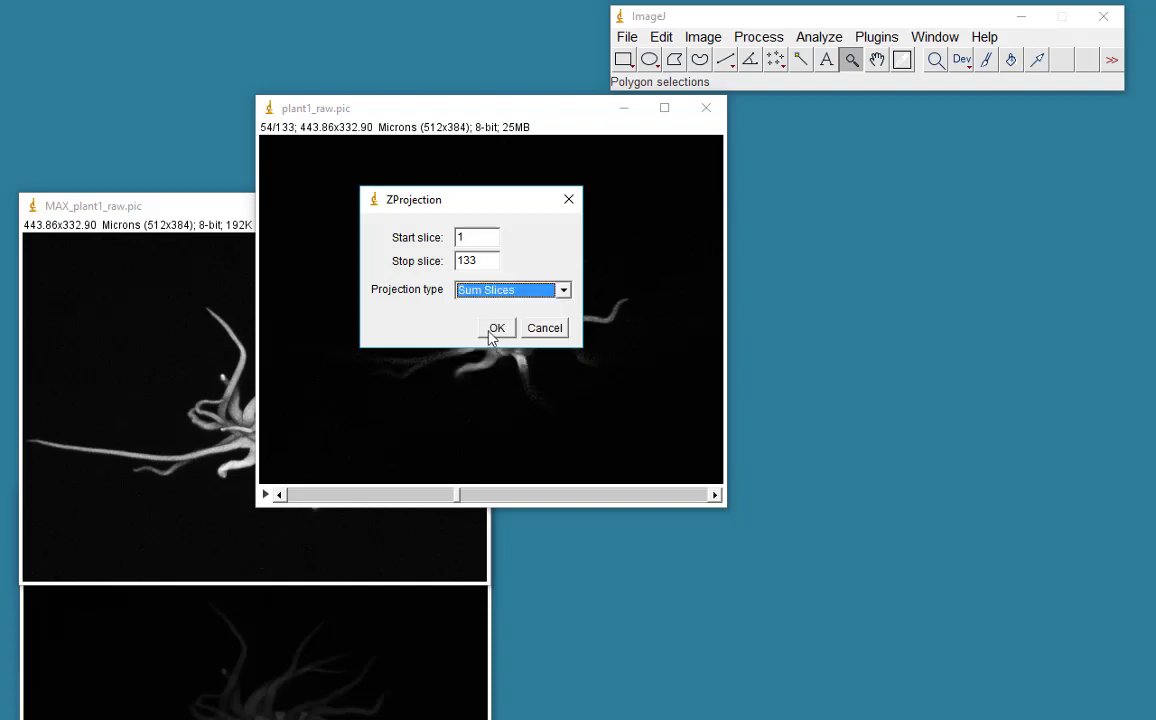
{"action": "left_click", "coordinate": [496, 331]}
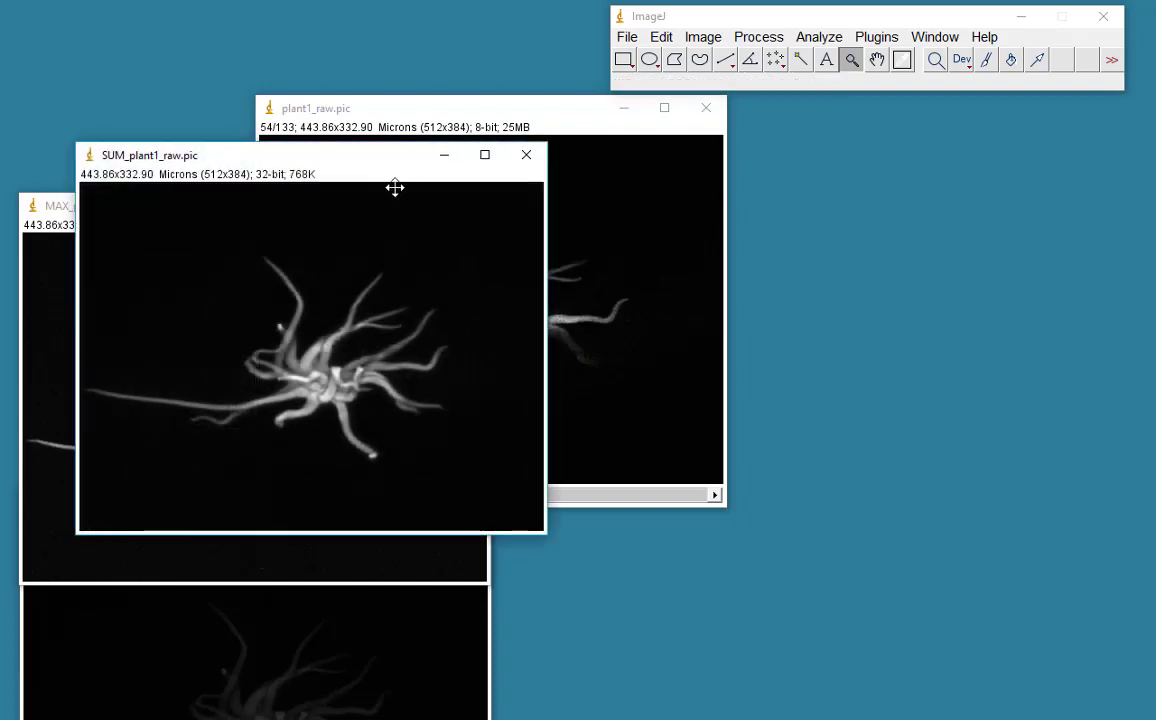
Position the SUM_plant1_raw.pic window beside the MAX projection window.
{"action": "left_click_drag", "start_coordinate": [420, 162], "coordinate": [775, 223]}
{"action": "left_click", "coordinate": [220, 210]}
{"action": "left_click_drag", "start_coordinate": [231, 207], "coordinate": [228, 214]}
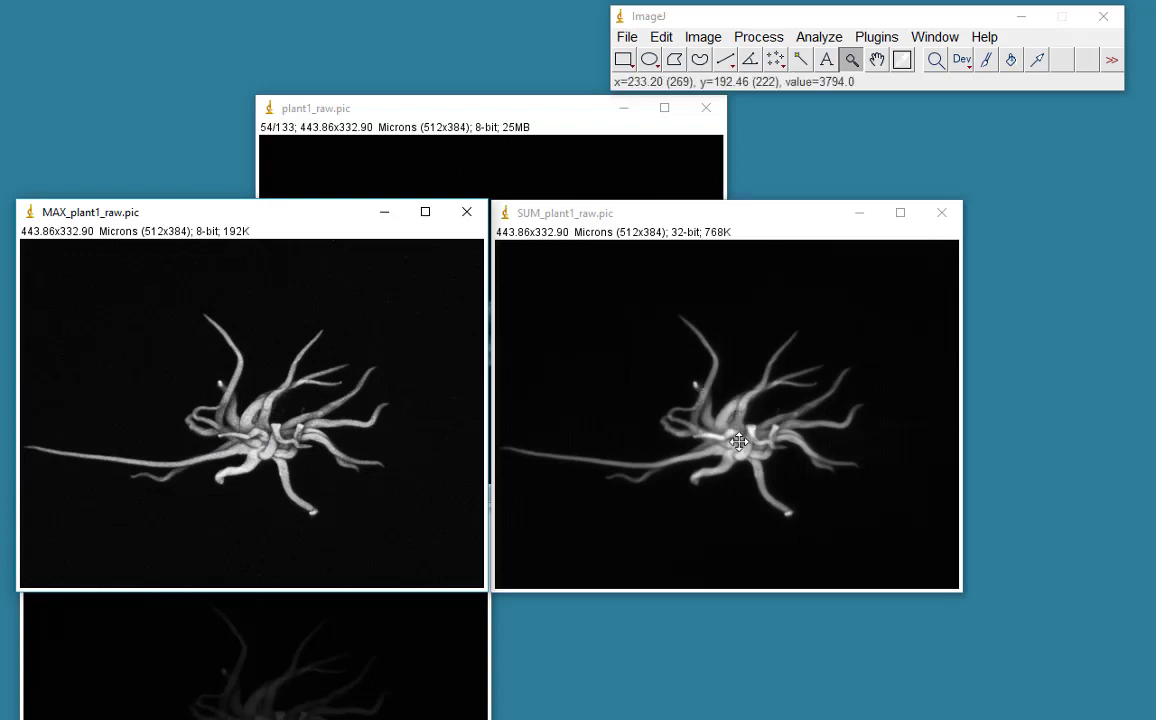
{"action": "left_click", "coordinate": [503, 117]}
{"action": "left_click", "coordinate": [703, 37]}
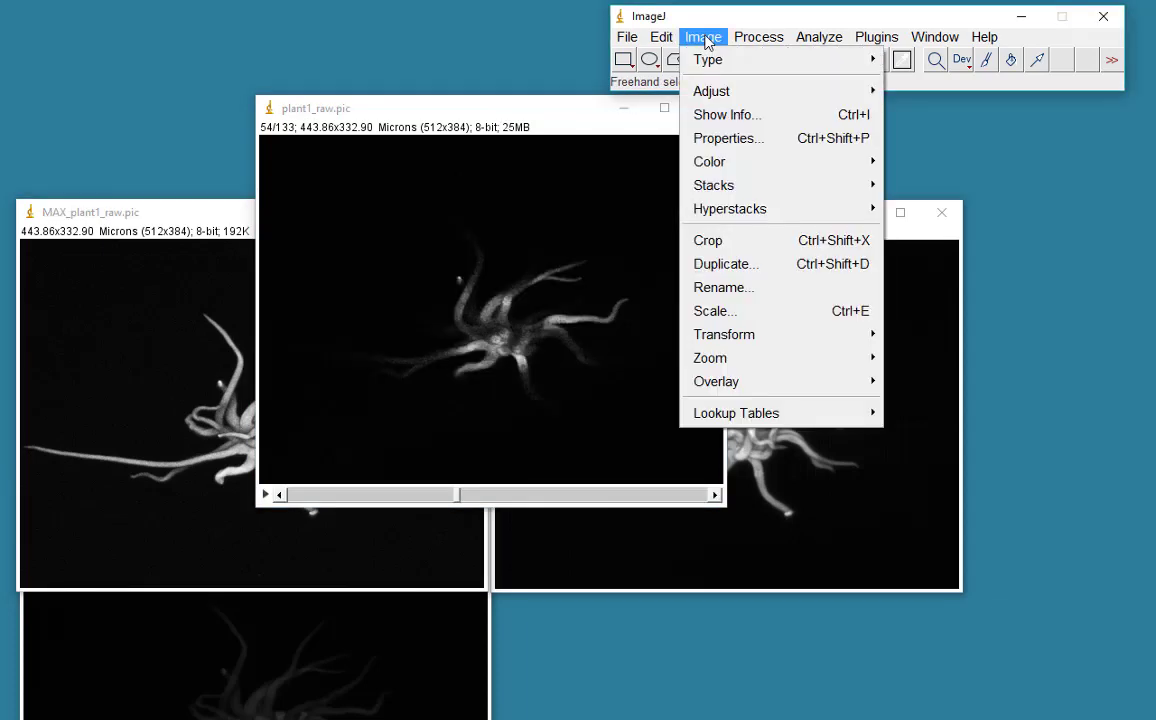
{"action": "mouse_move", "coordinate": [720, 184]}
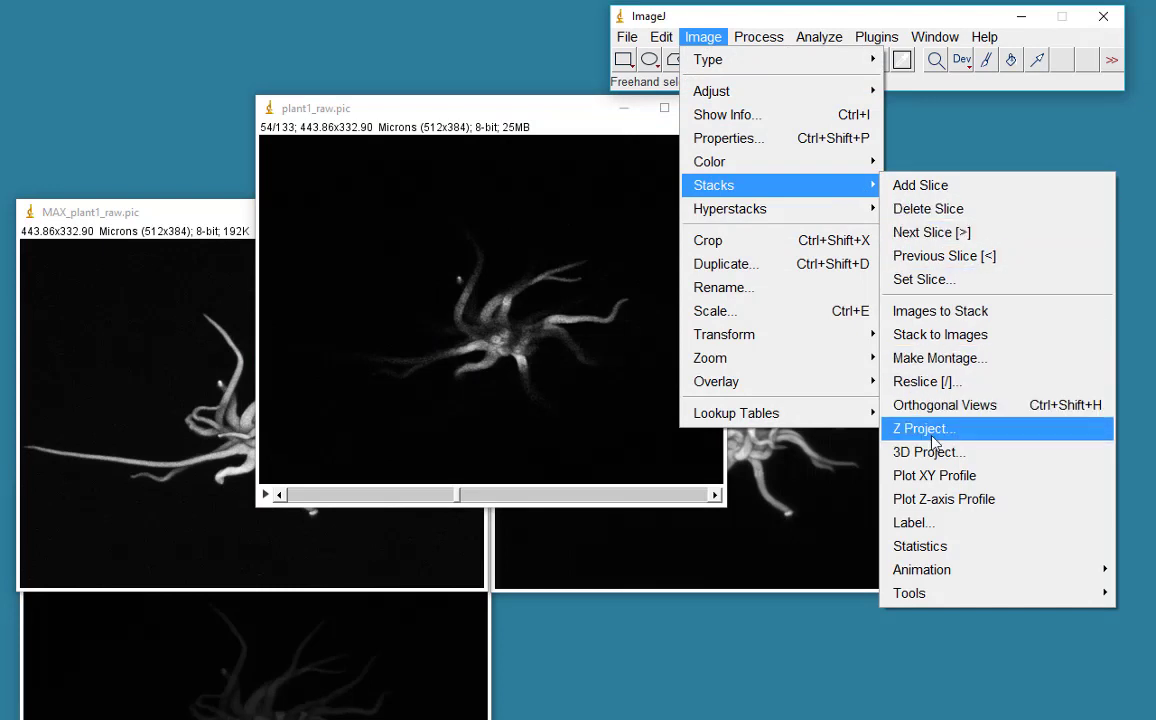
{"action": "left_click", "coordinate": [930, 430]}
{"action": "left_click", "coordinate": [564, 291]}
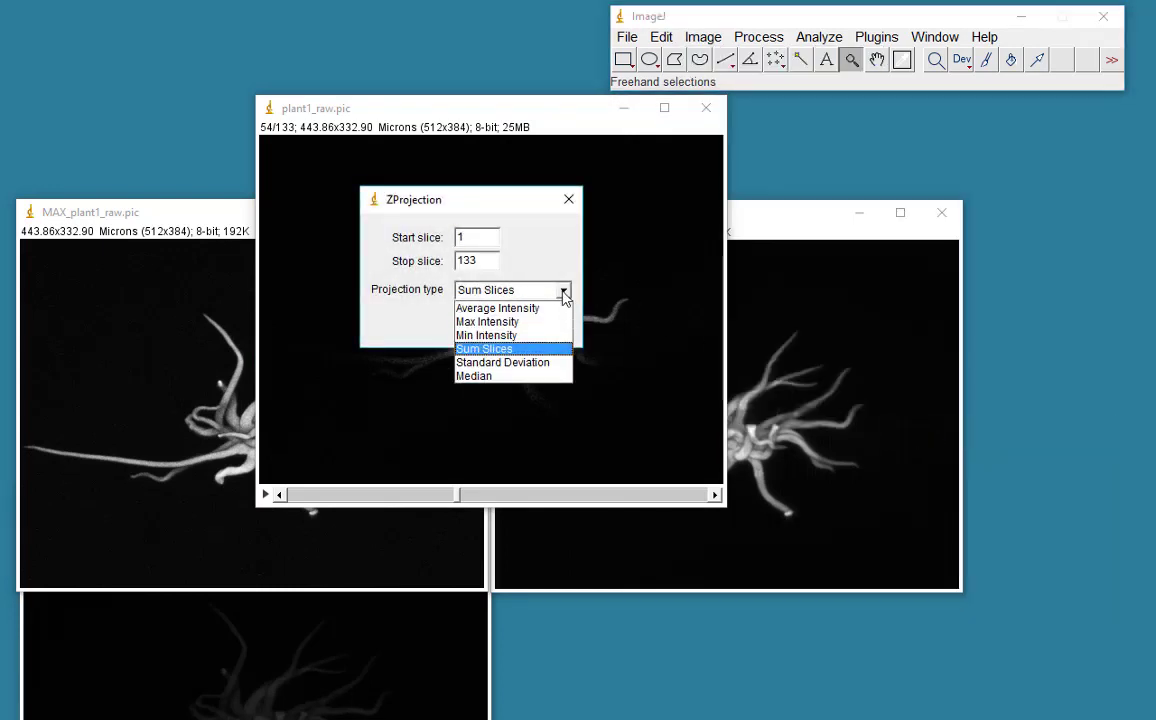
{"action": "left_click", "coordinate": [520, 342]}
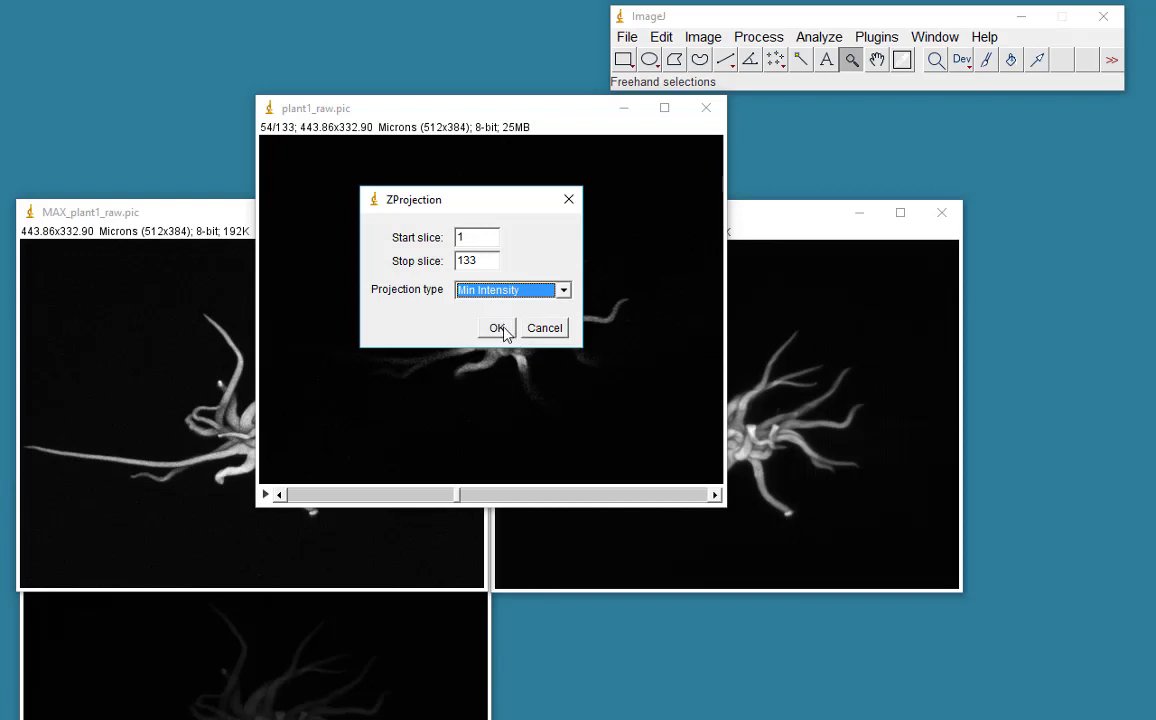
{"action": "left_click", "coordinate": [500, 329]}
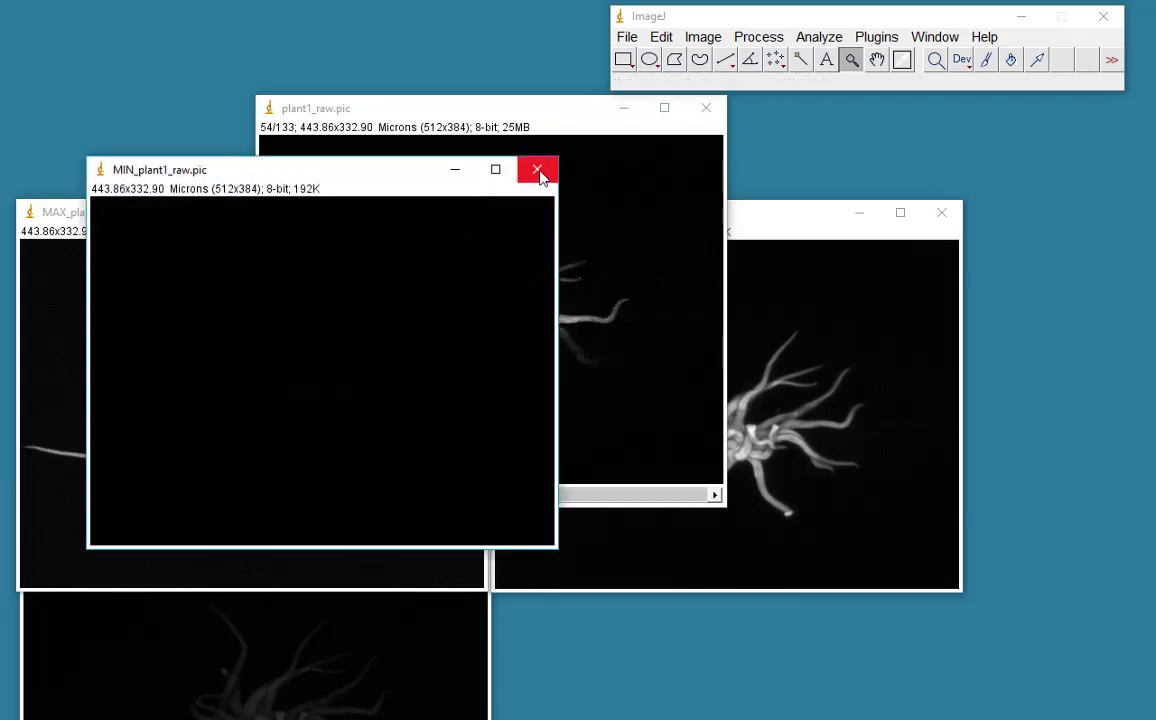
{"action": "left_click", "coordinate": [703, 36]}
{"action": "mouse_move", "coordinate": [765, 414]}
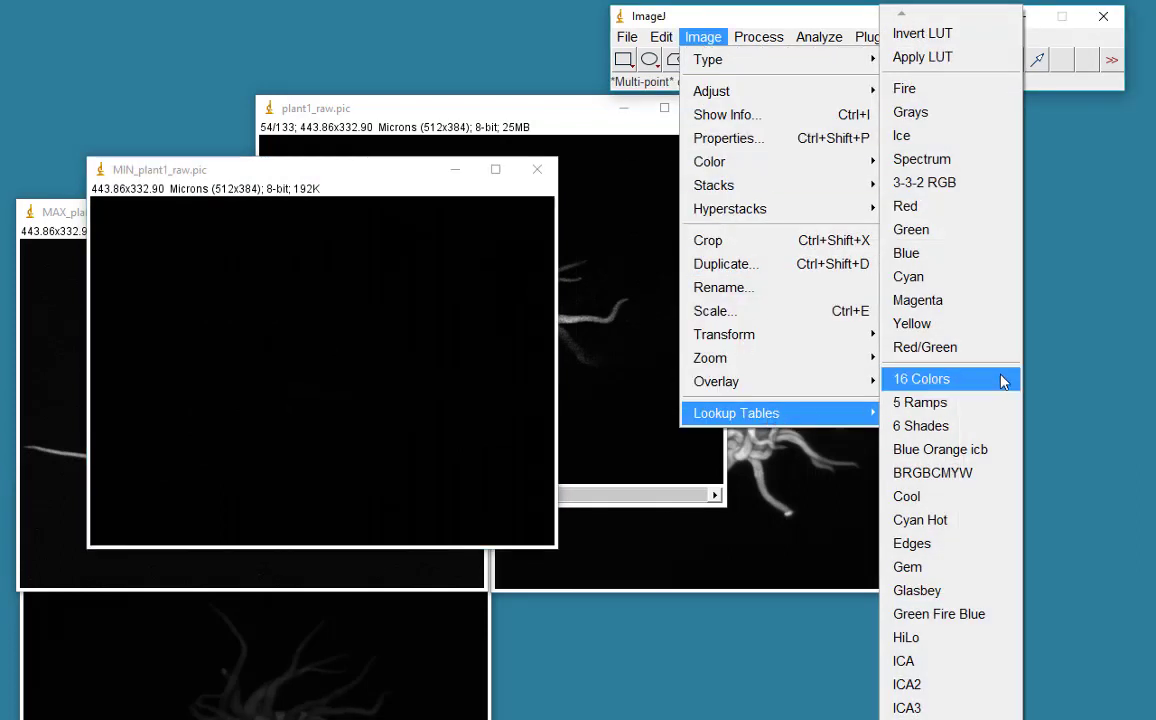
{"action": "left_click", "coordinate": [960, 172]}
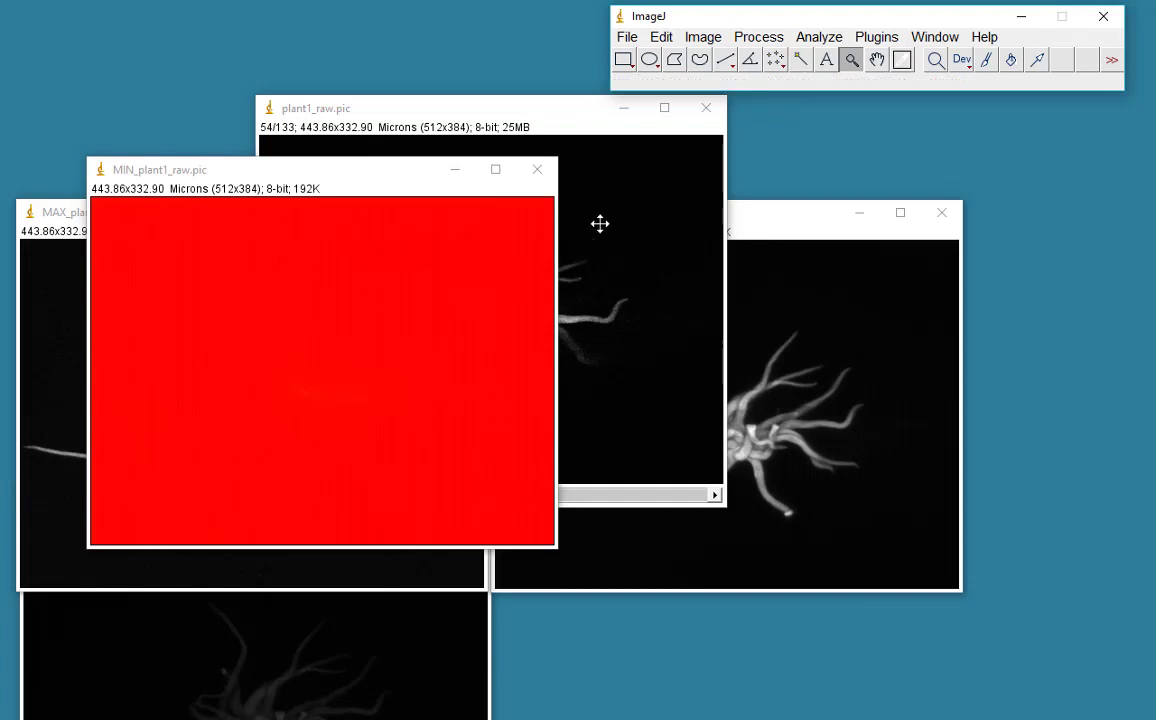
{"action": "left_click", "coordinate": [537, 172]}
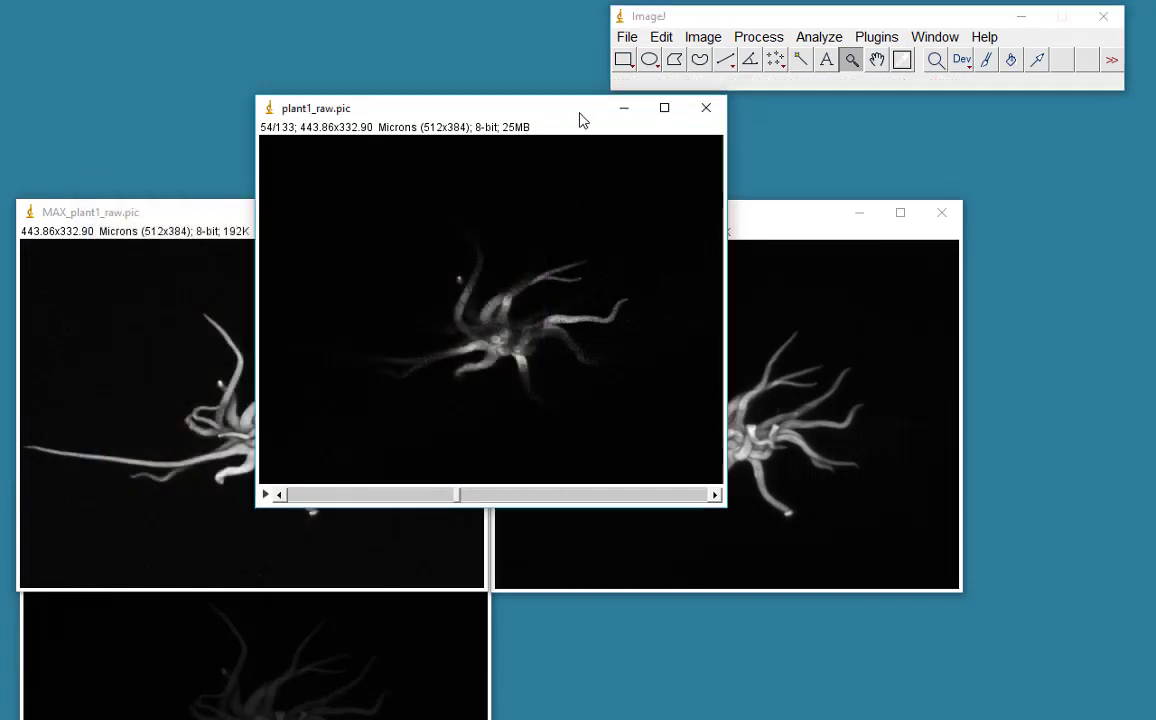
{"action": "left_click", "coordinate": [703, 37]}
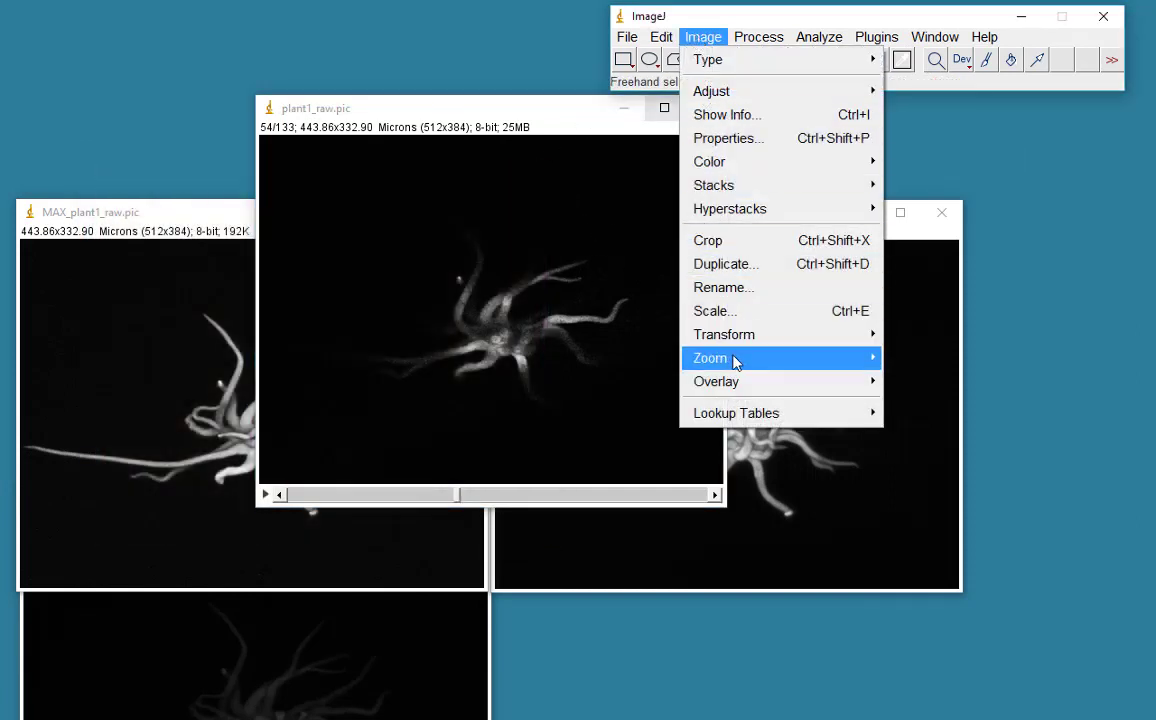
{"action": "mouse_move", "coordinate": [758, 189]}
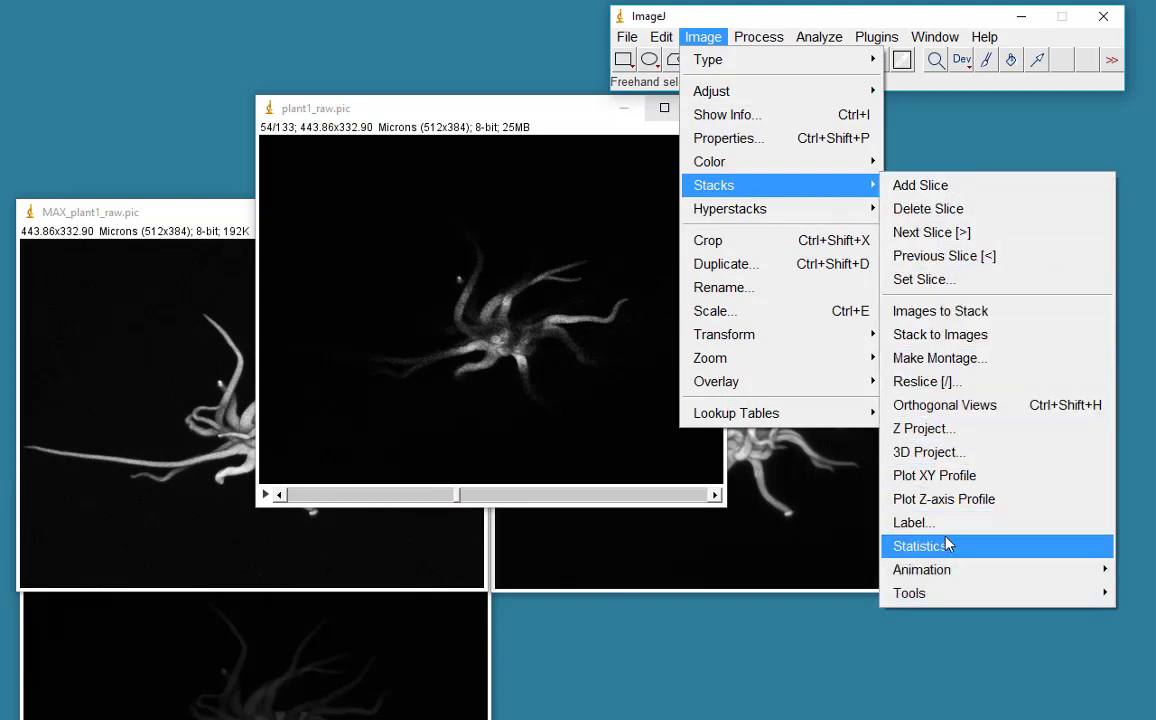
{"action": "left_click", "coordinate": [944, 430]}
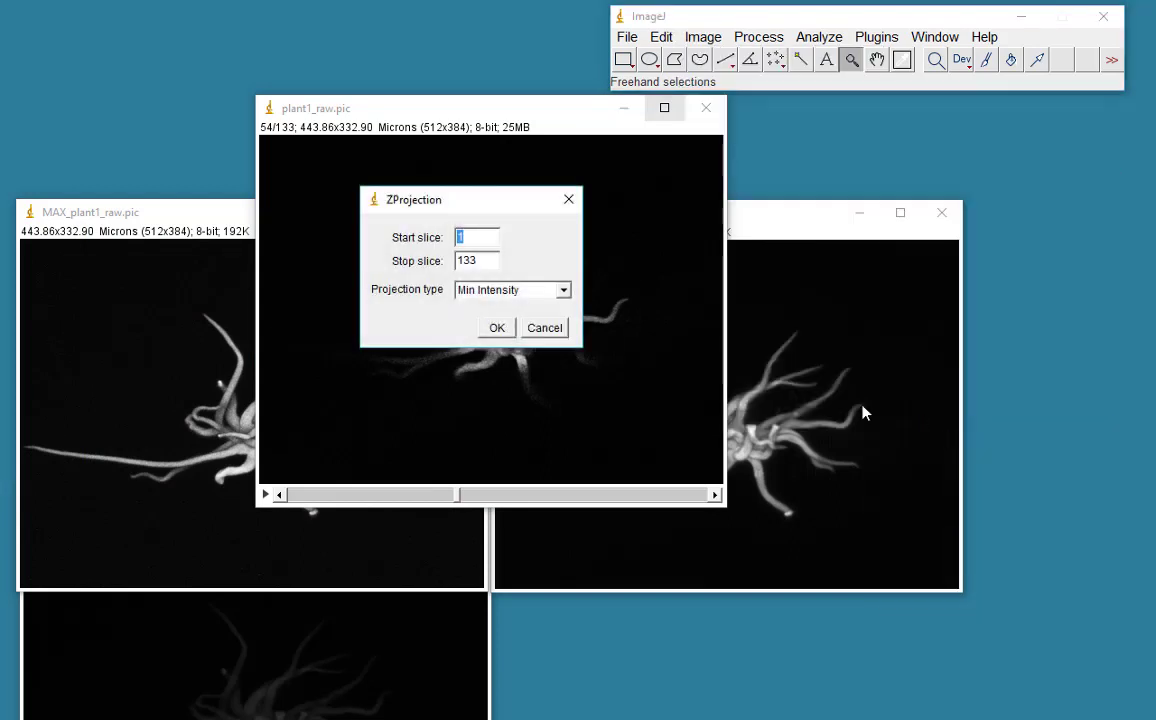
{"action": "left_click", "coordinate": [564, 291]}
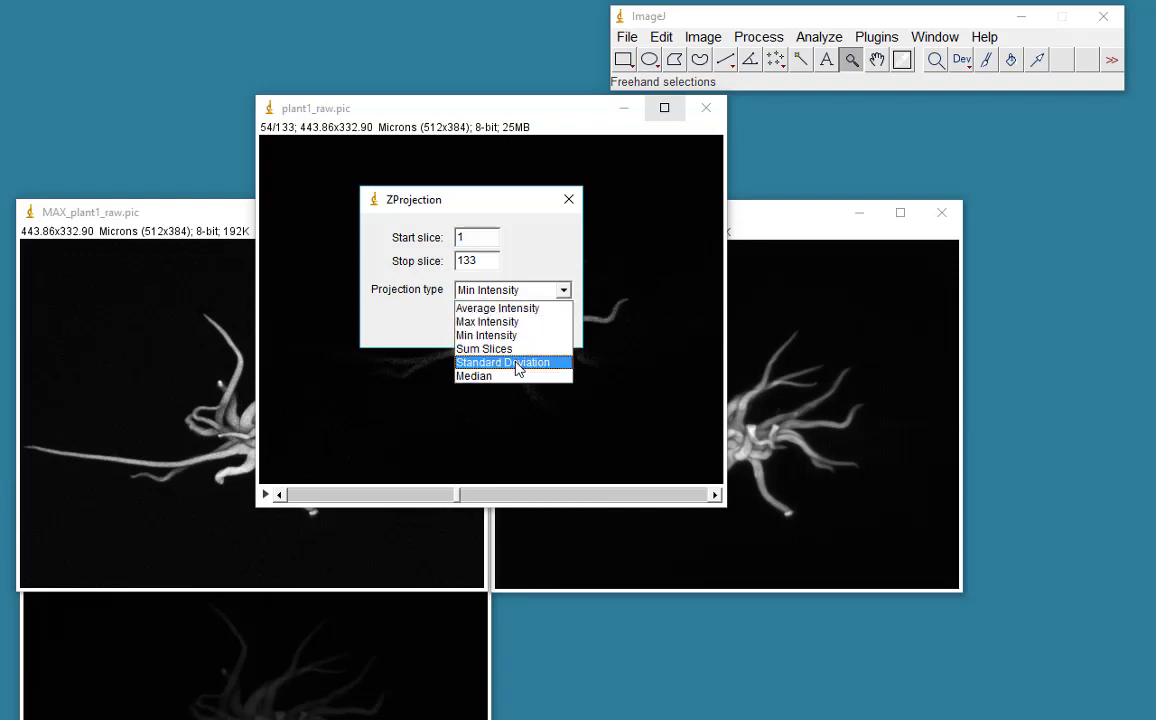
{"action": "left_click", "coordinate": [518, 364]}
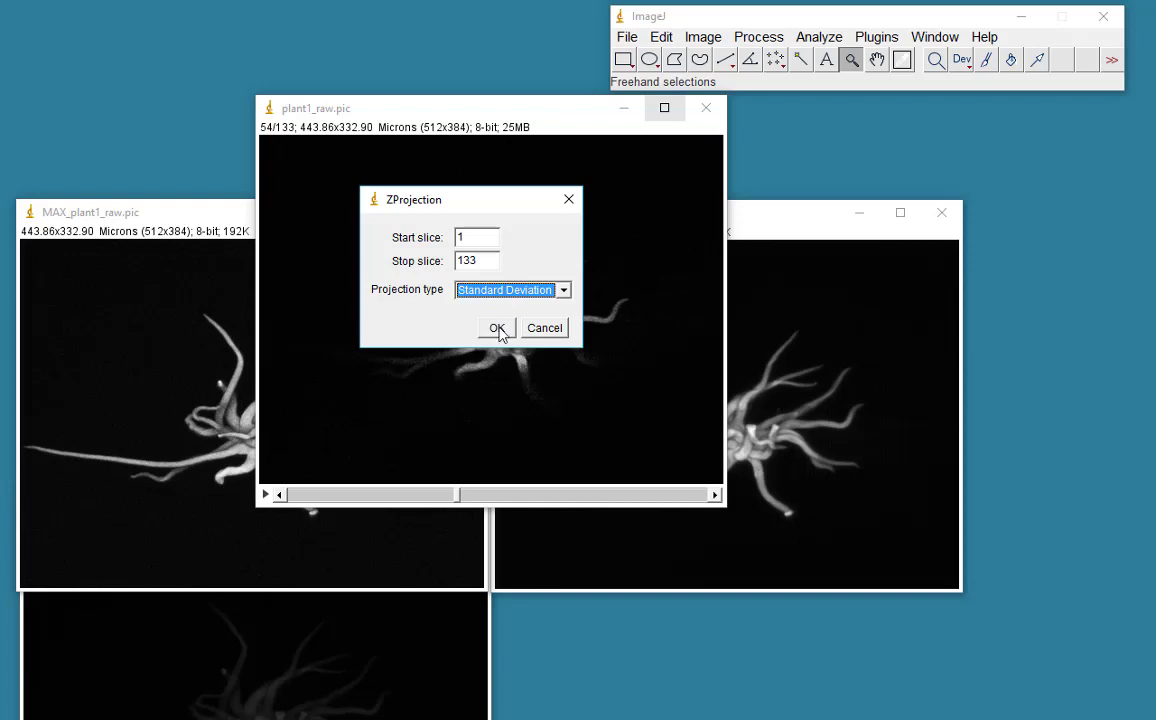
{"action": "left_click", "coordinate": [498, 329]}
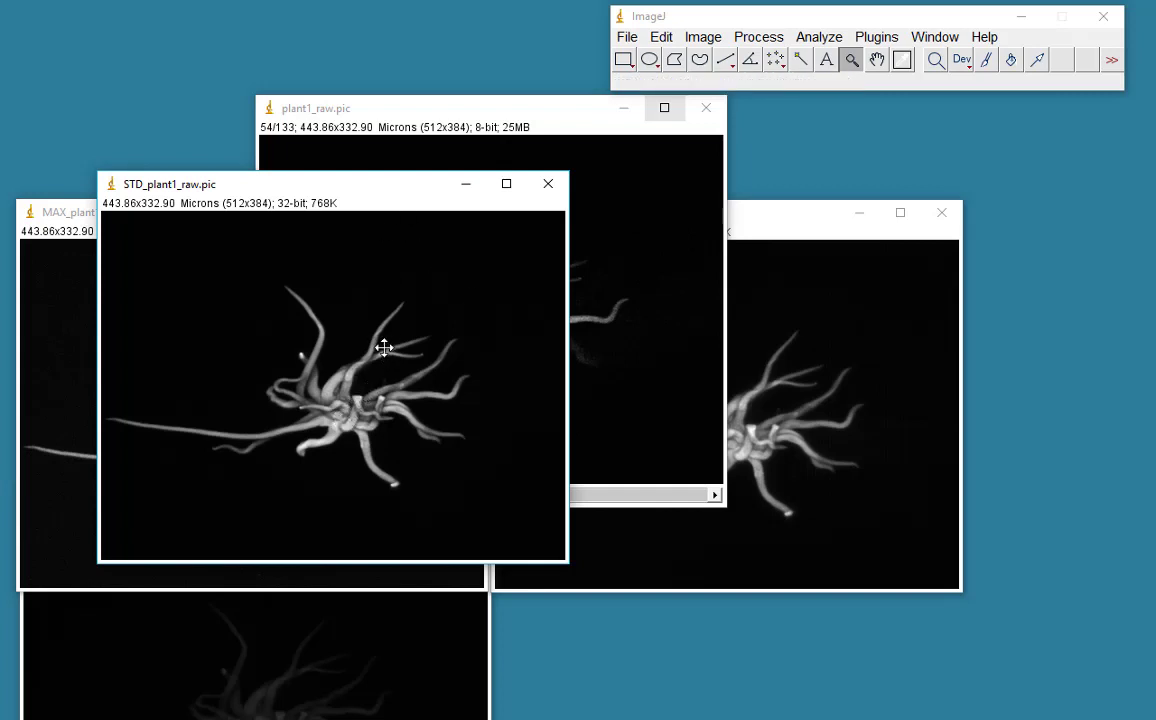
{"action": "left_click", "coordinate": [554, 189]}
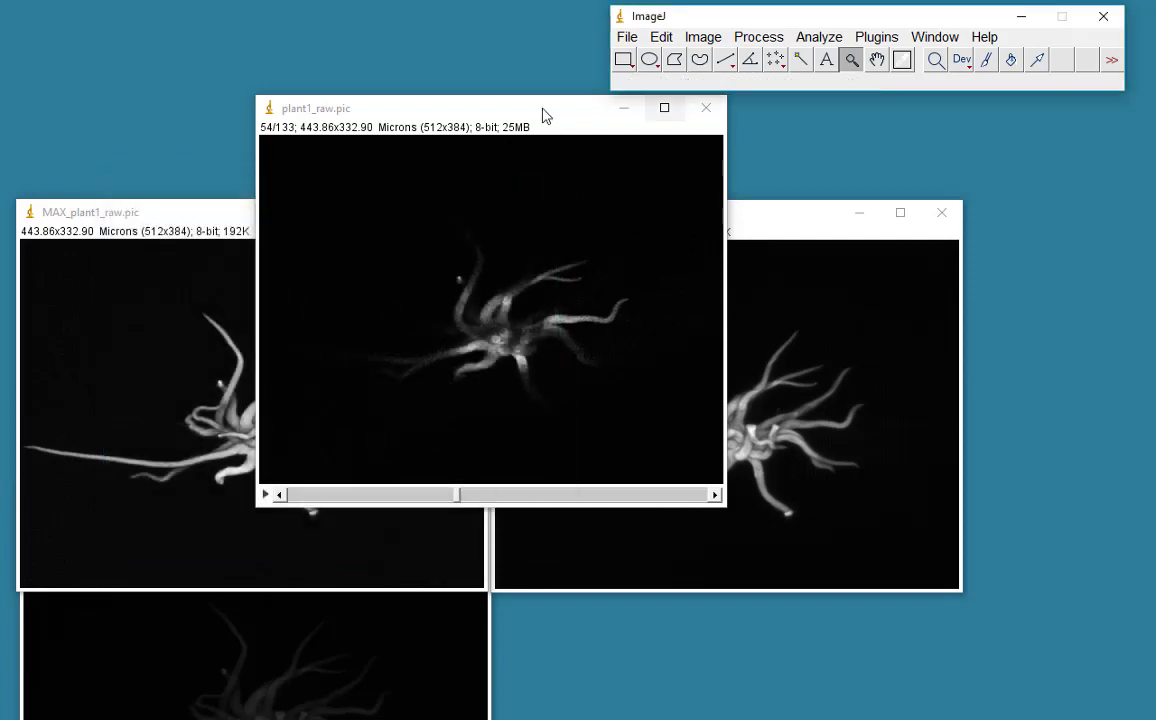
{"action": "left_click", "coordinate": [712, 42]}
{"action": "mouse_move", "coordinate": [752, 193]}
{"action": "left_click", "coordinate": [922, 430]}
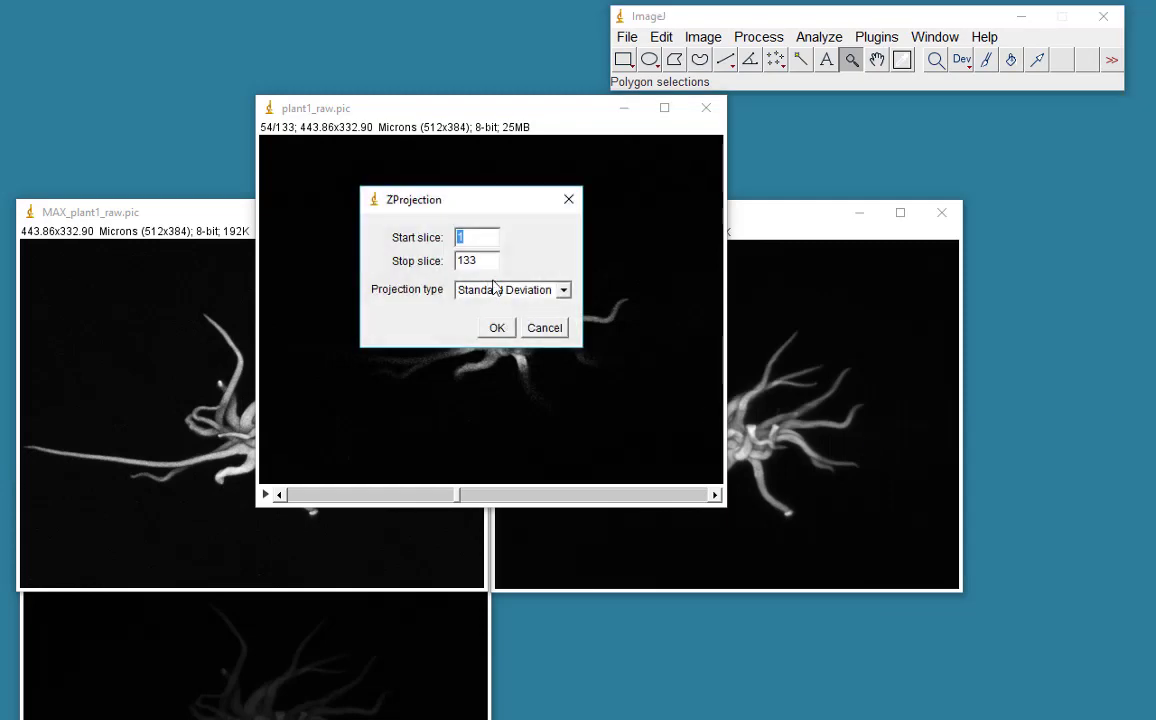
{"action": "left_click", "coordinate": [499, 328]}
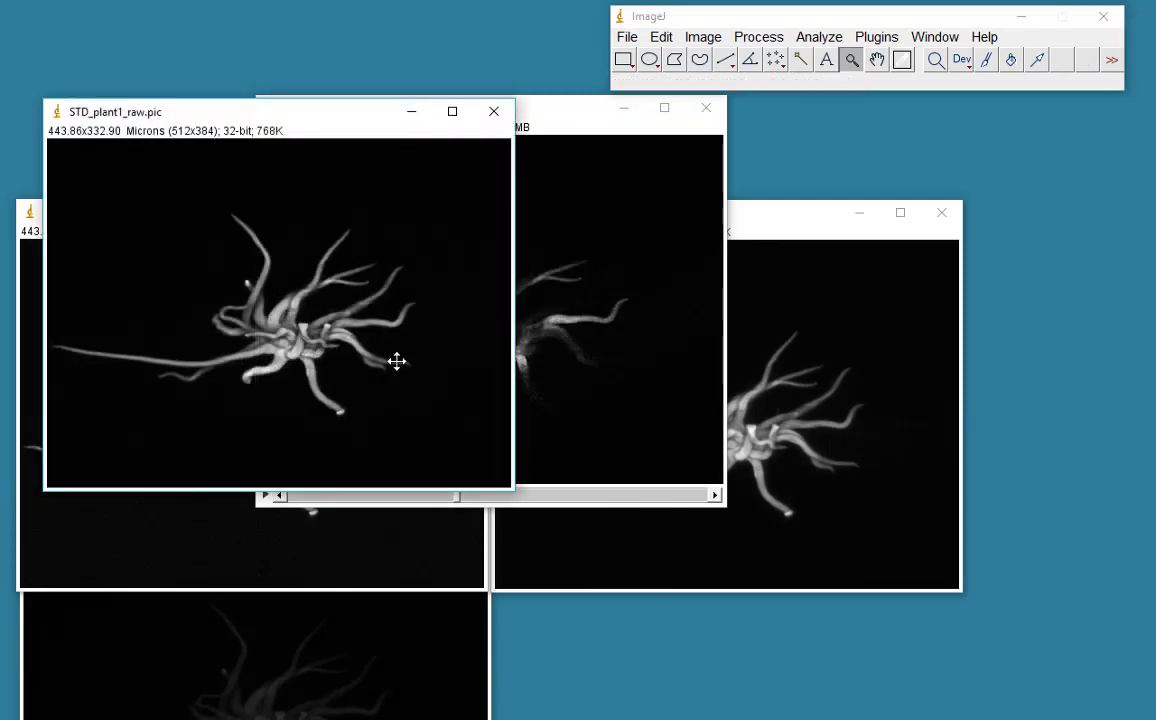
{"action": "left_click", "coordinate": [499, 114]}
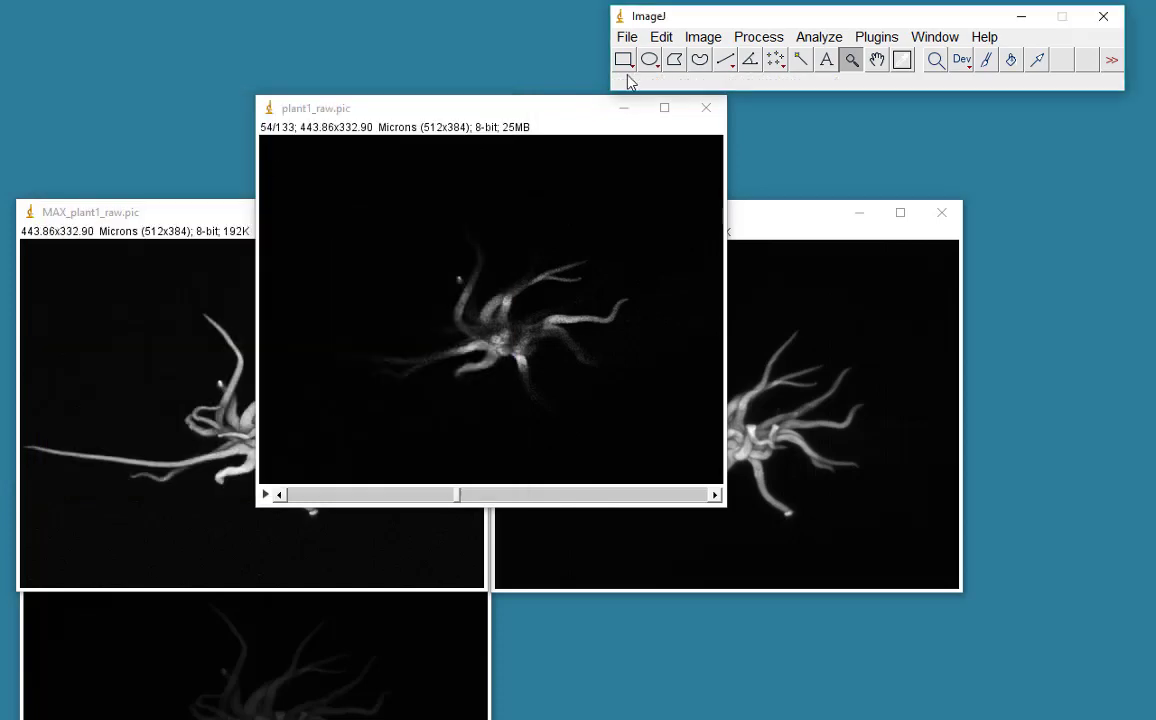
{"action": "left_click", "coordinate": [701, 40]}
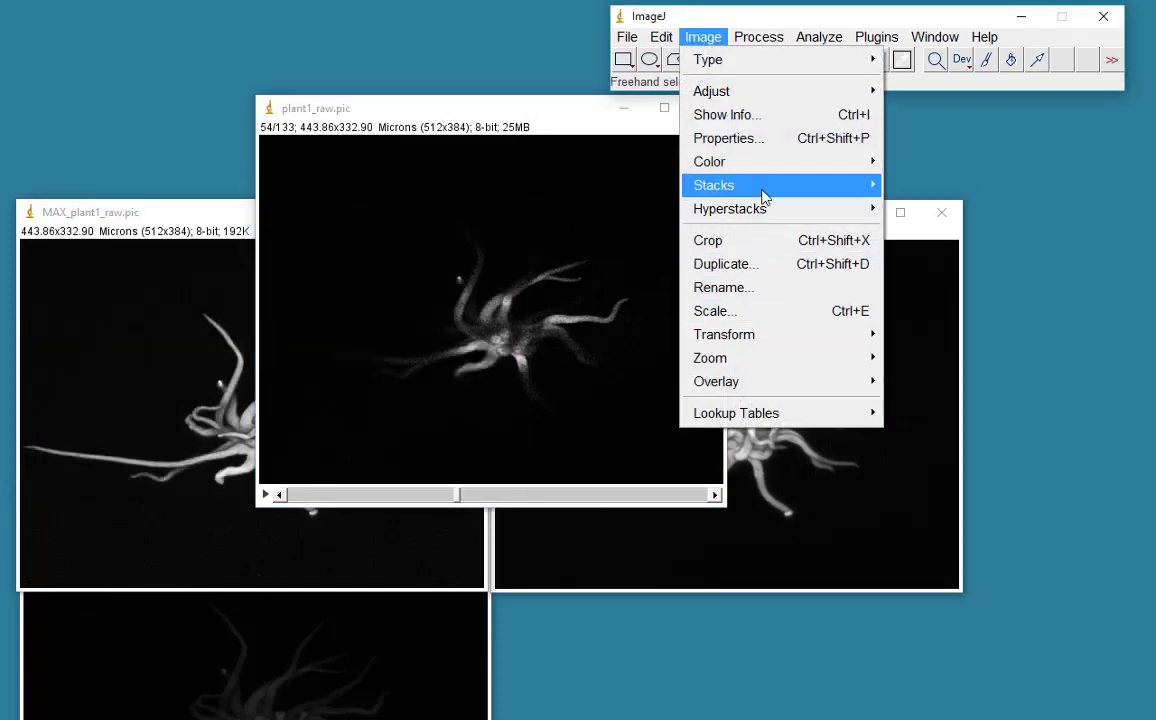
{"action": "mouse_move", "coordinate": [766, 193]}
{"action": "left_click", "coordinate": [943, 430]}
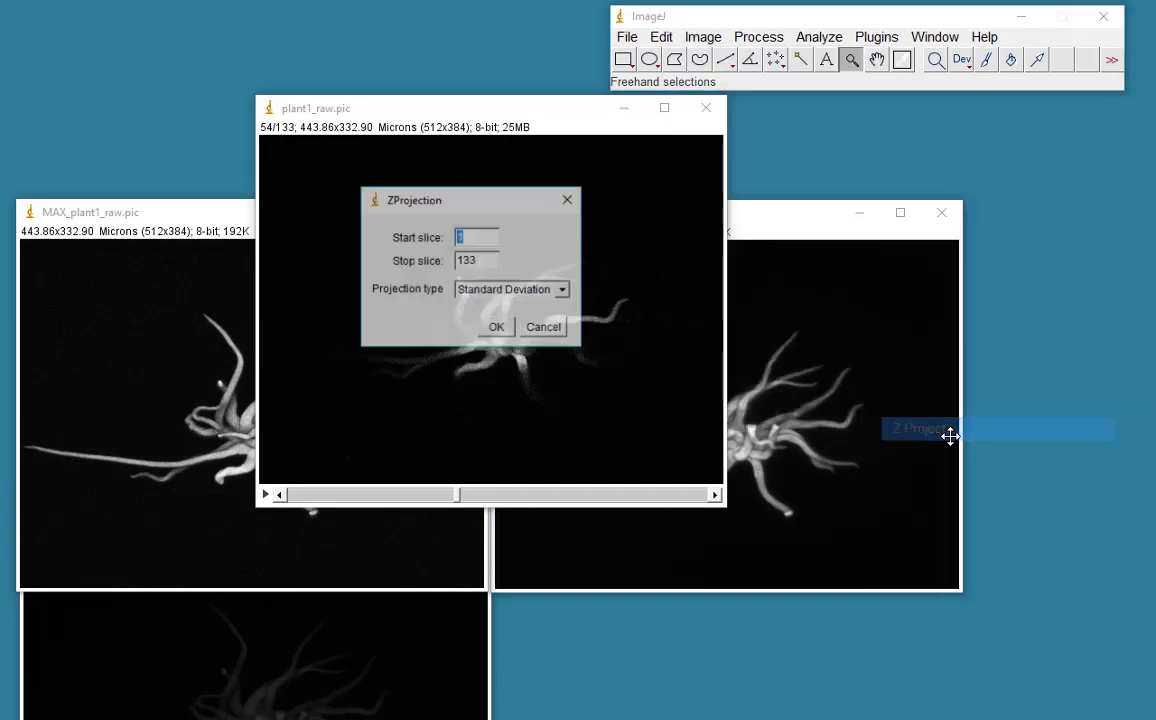
{"action": "left_click", "coordinate": [565, 290]}
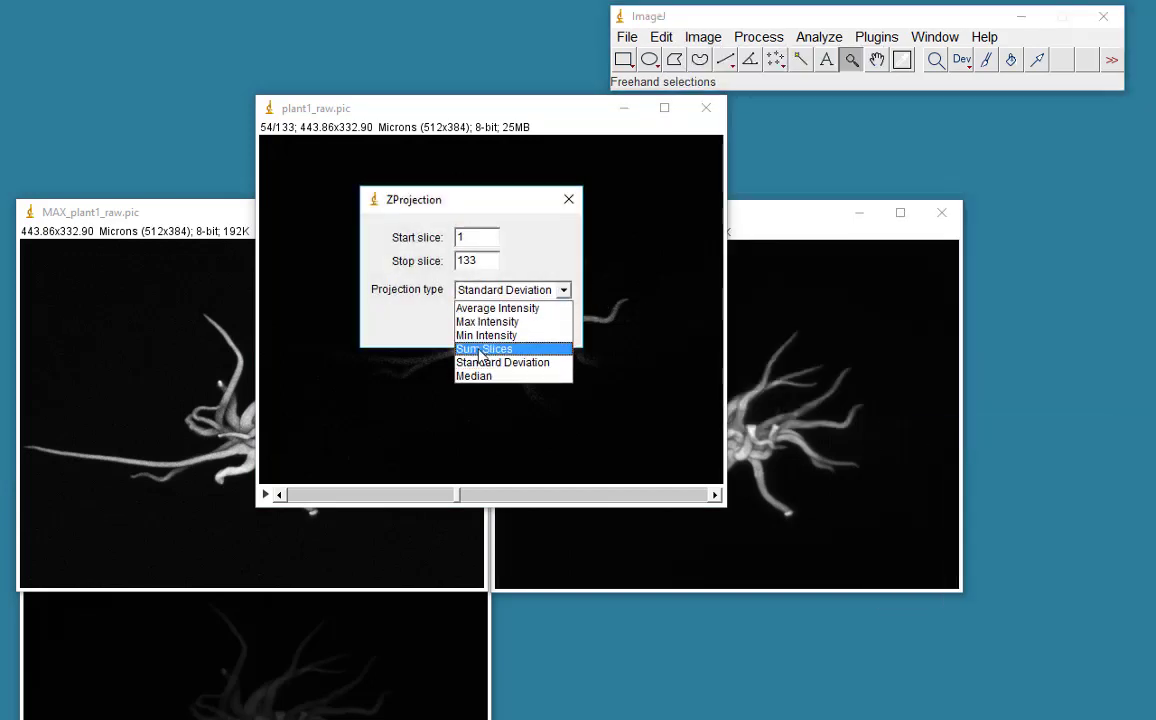
{"action": "left_click", "coordinate": [472, 380]}
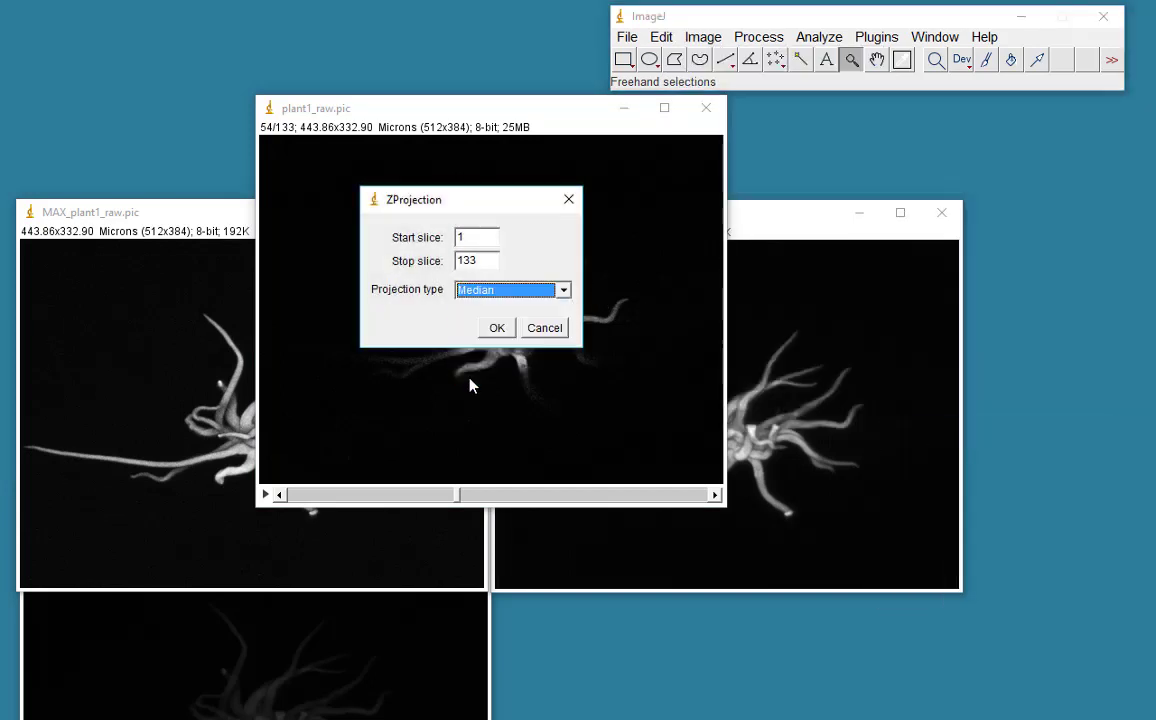
{"action": "left_click", "coordinate": [497, 330]}
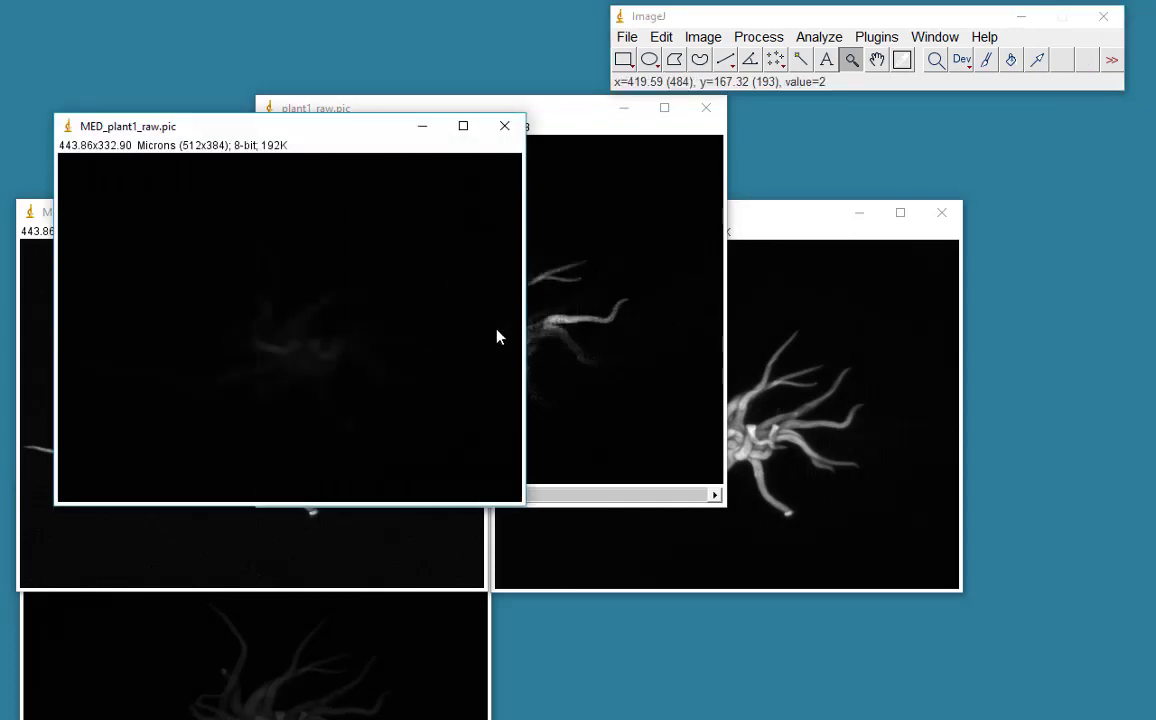
{"action": "left_click", "coordinate": [703, 37]}
{"action": "mouse_move", "coordinate": [728, 413]}
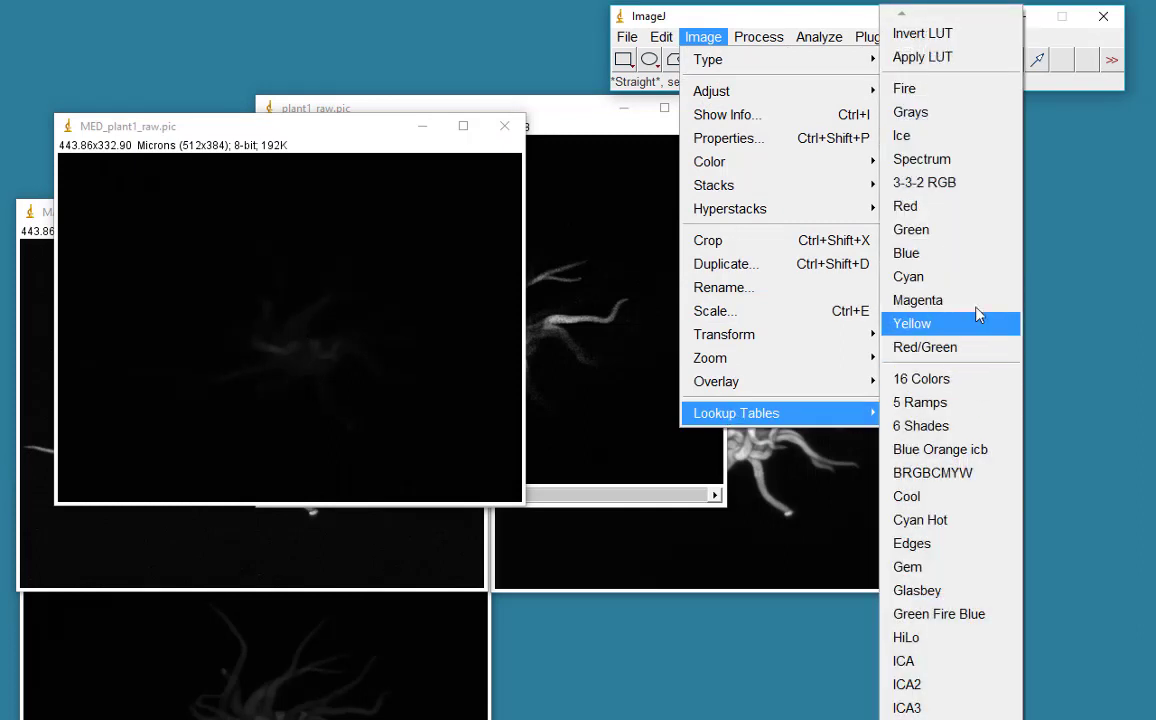
{"action": "left_click", "coordinate": [946, 165]}
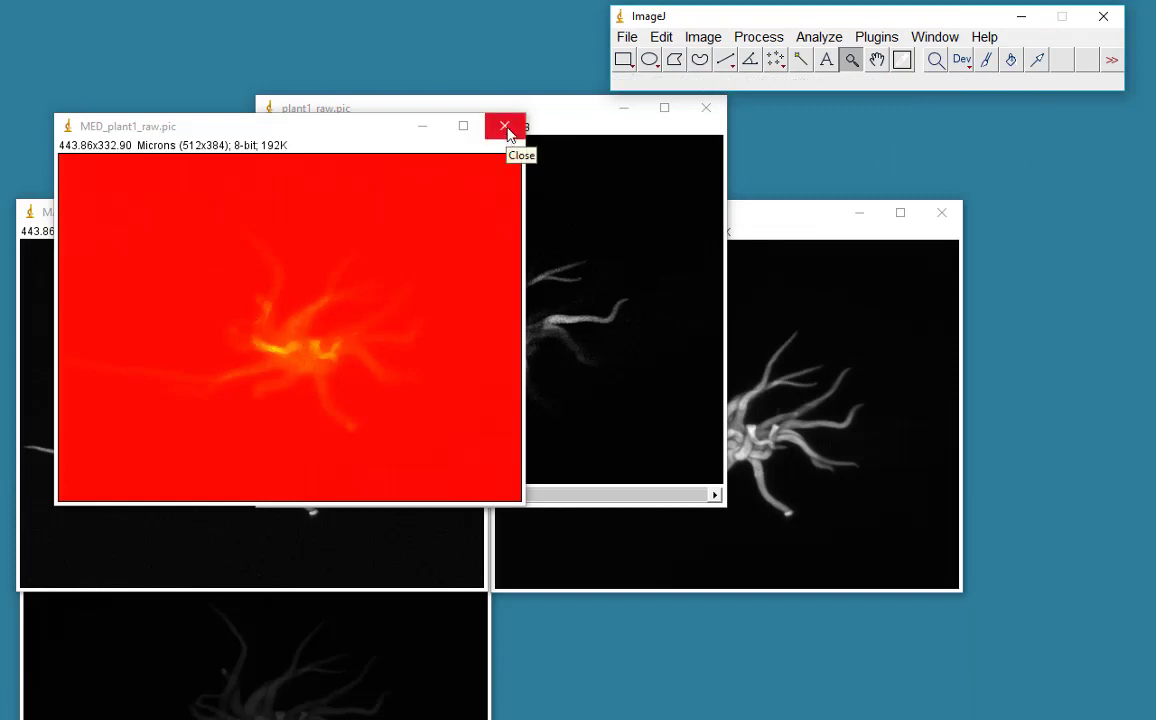
{"action": "left_click", "coordinate": [507, 132]}
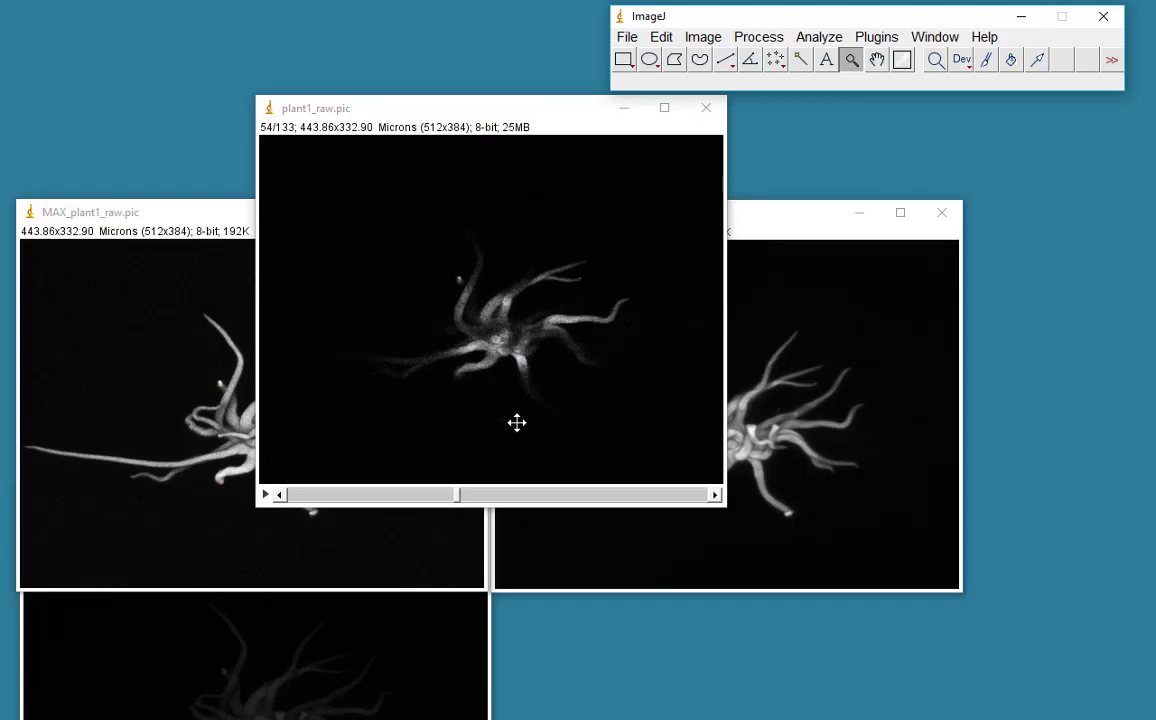